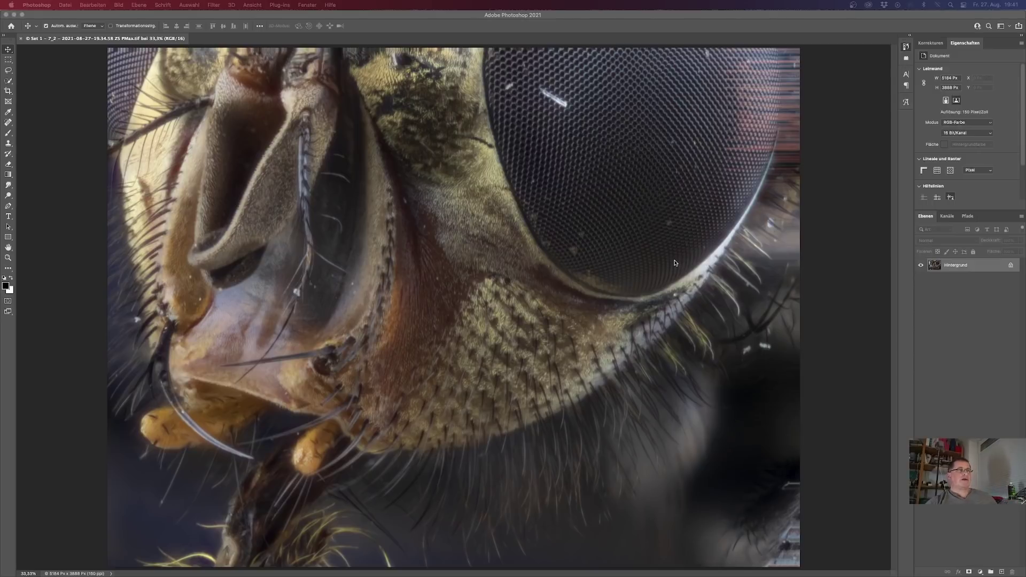
- Open the fly image in the Camera Raw filter and apply the automatic basic corrections
{"action": "left_click", "coordinate": [212, 6]}
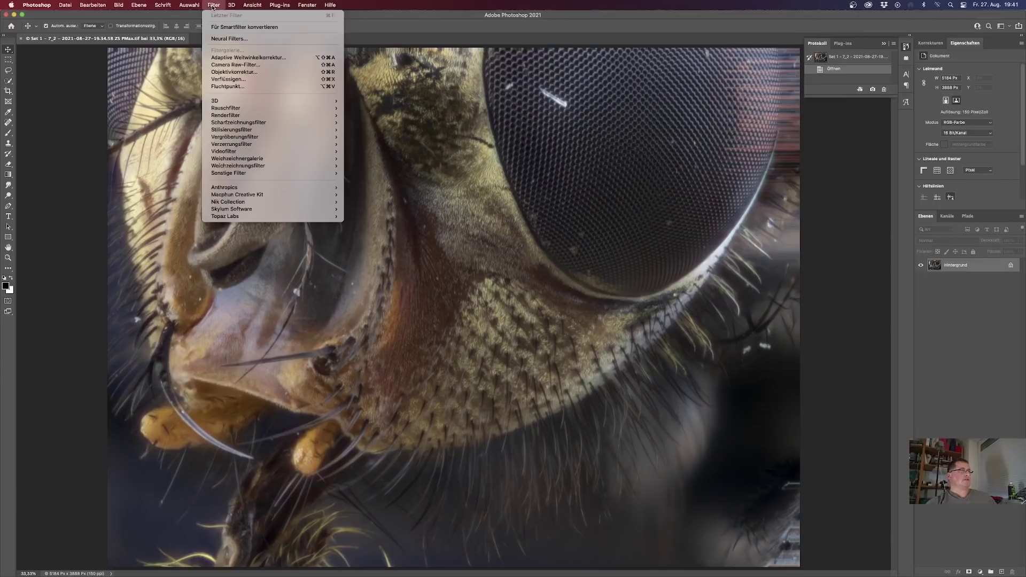
{"action": "left_click", "coordinate": [257, 64]}
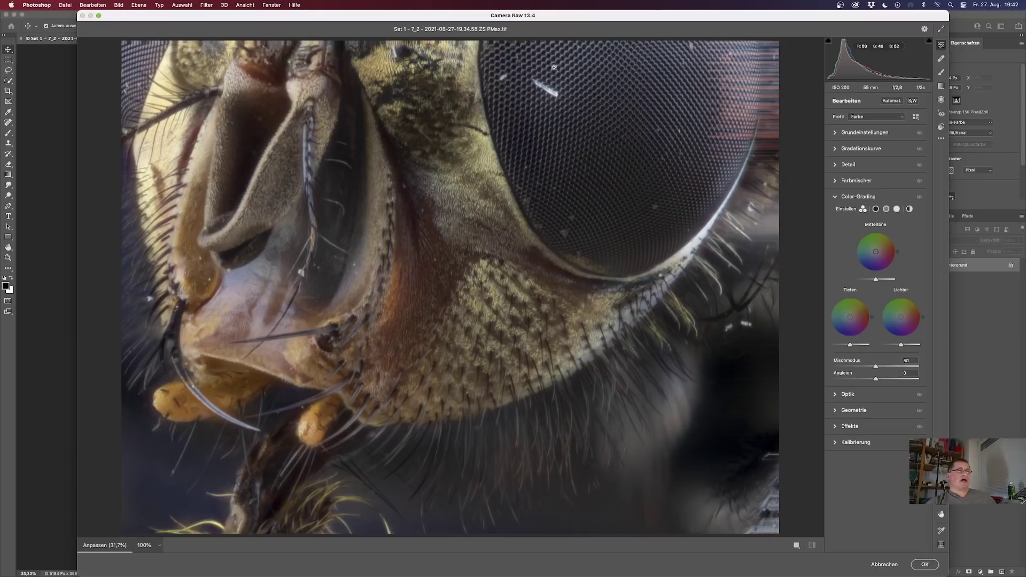
{"action": "left_click", "coordinate": [834, 133]}
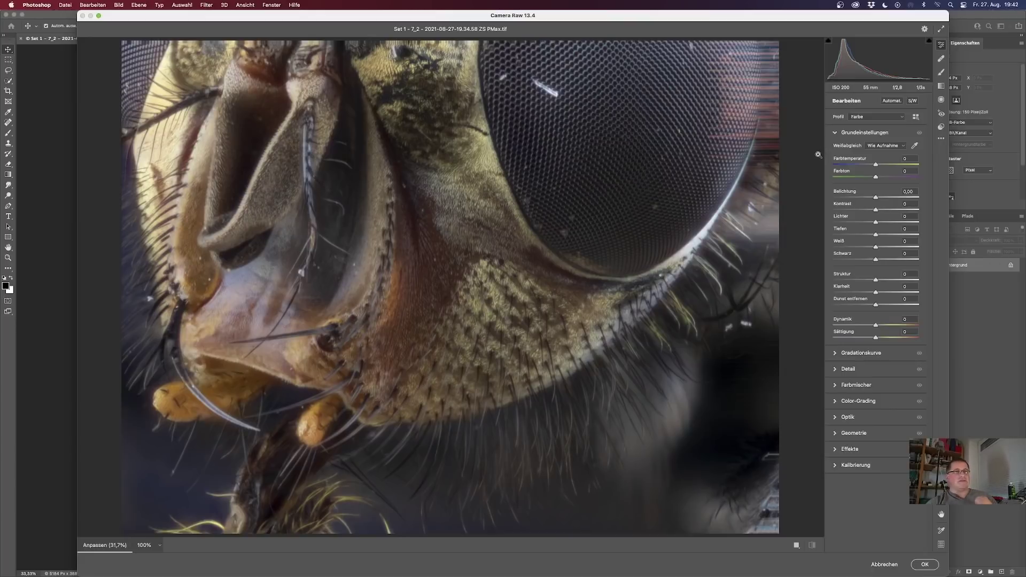
{"action": "left_click", "coordinate": [892, 101]}
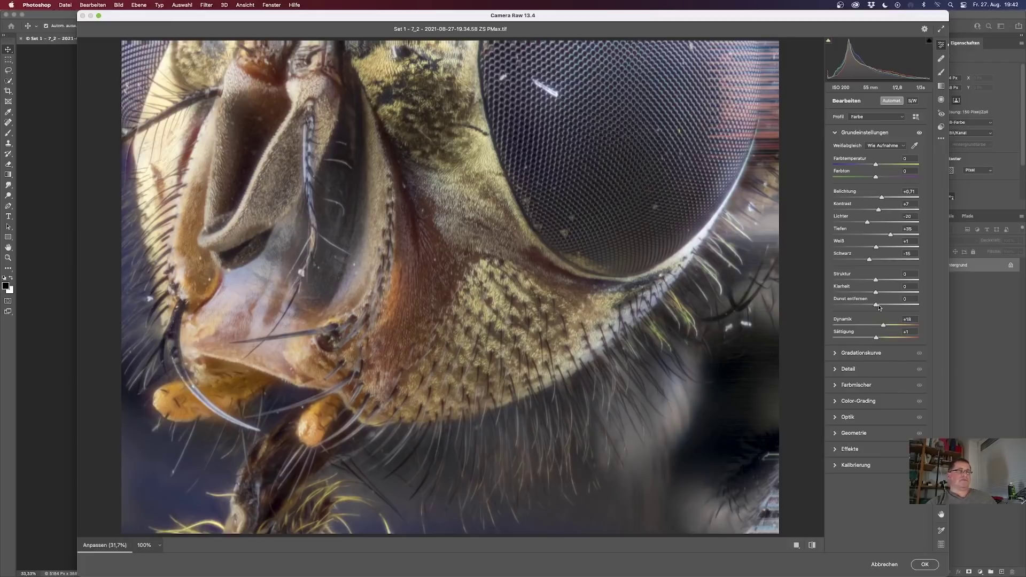
- Set temperature +2, highlights -70, shadows +52, whites +30, blacks -18, texture +6, clarity +8 and dehaze +14 in the basic settings
{"action": "left_click_drag", "start_coordinate": [875, 307], "coordinate": [879, 281]}
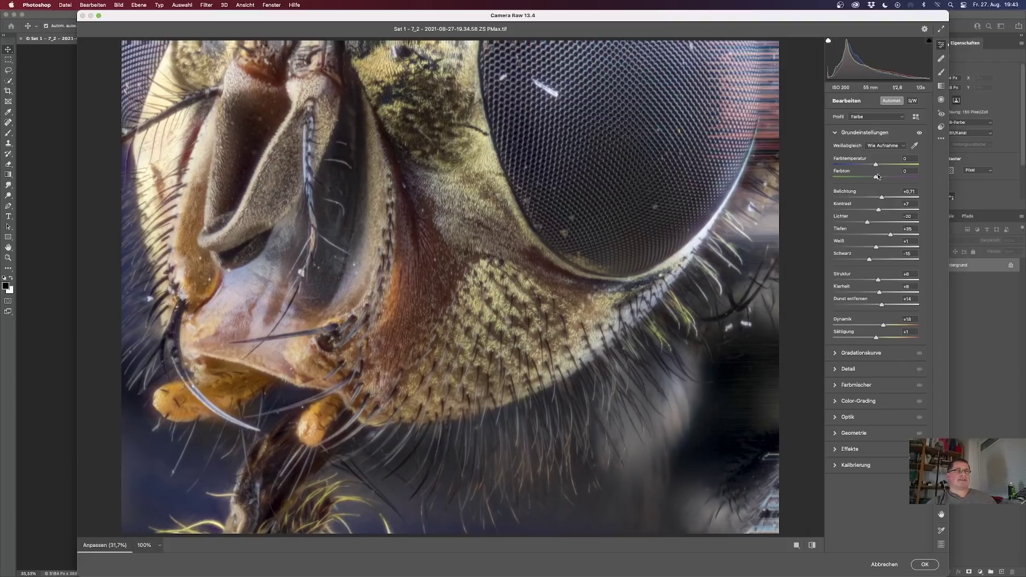
{"action": "left_click_drag", "start_coordinate": [877, 166], "coordinate": [877, 168]}
{"action": "left_click_drag", "start_coordinate": [879, 167], "coordinate": [876, 166]}
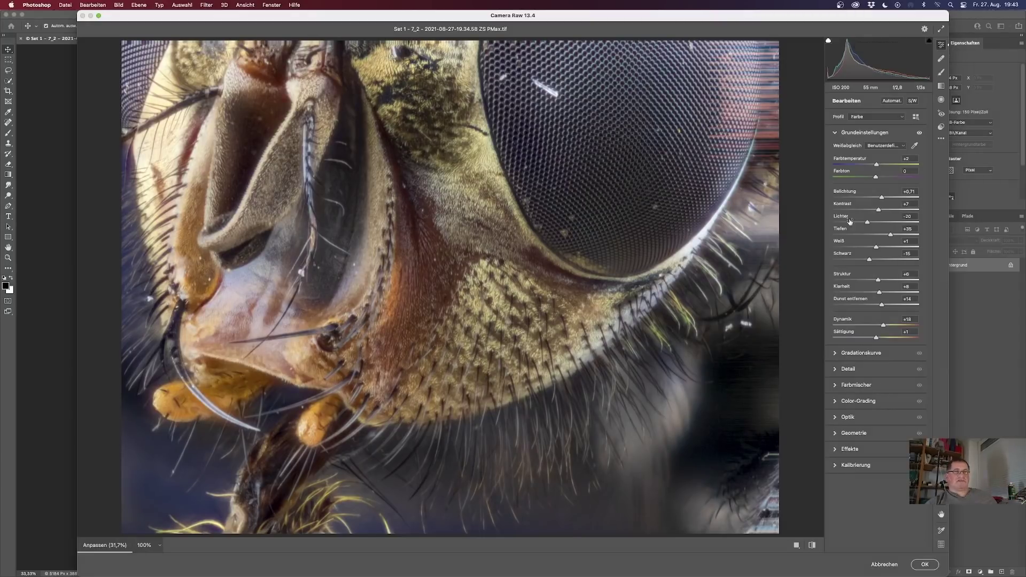
{"action": "left_click_drag", "start_coordinate": [864, 224], "coordinate": [847, 224]}
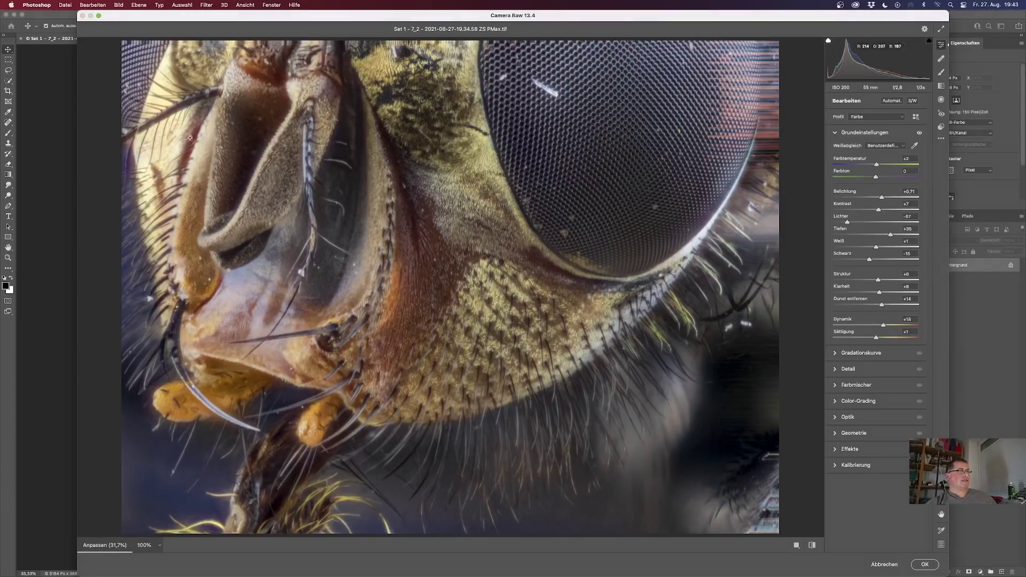
{"action": "left_click_drag", "start_coordinate": [848, 223], "coordinate": [866, 266]}
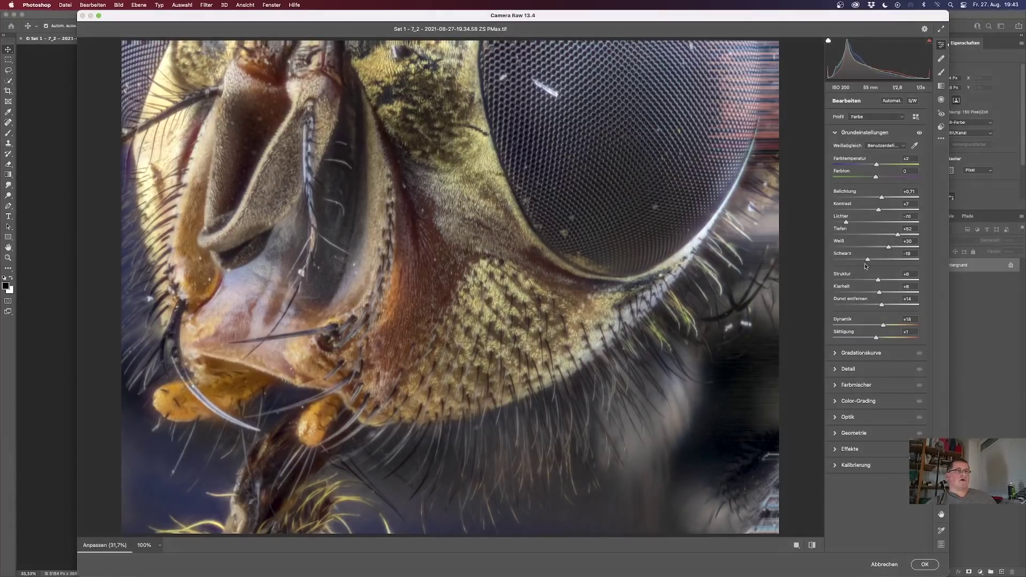
- Set the tone curve to highlights -18, lights +1 and darks +14, and apply the Camera Raw filter
{"action": "left_click", "coordinate": [834, 354]}
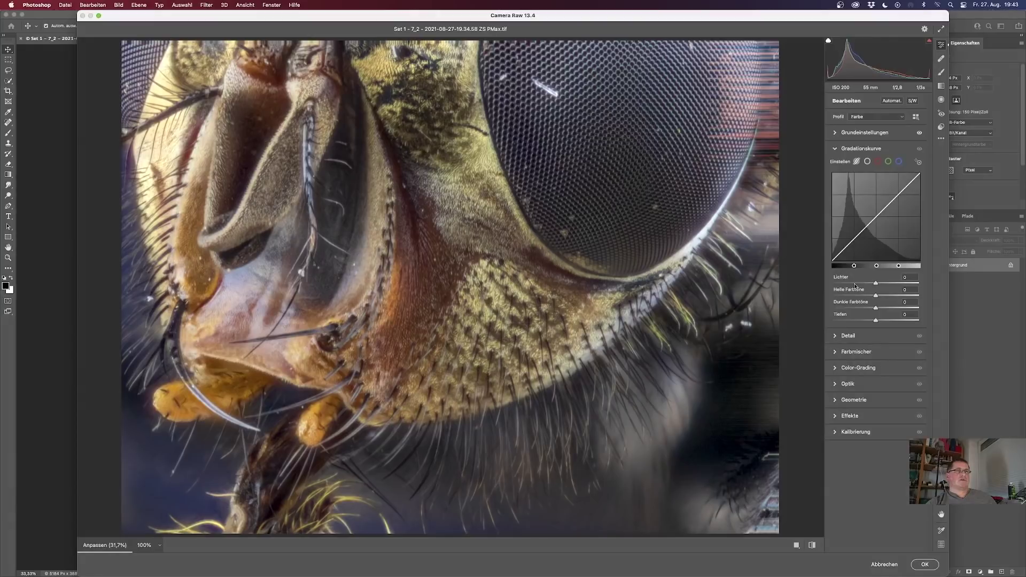
{"action": "left_click_drag", "start_coordinate": [874, 306], "coordinate": [868, 284]}
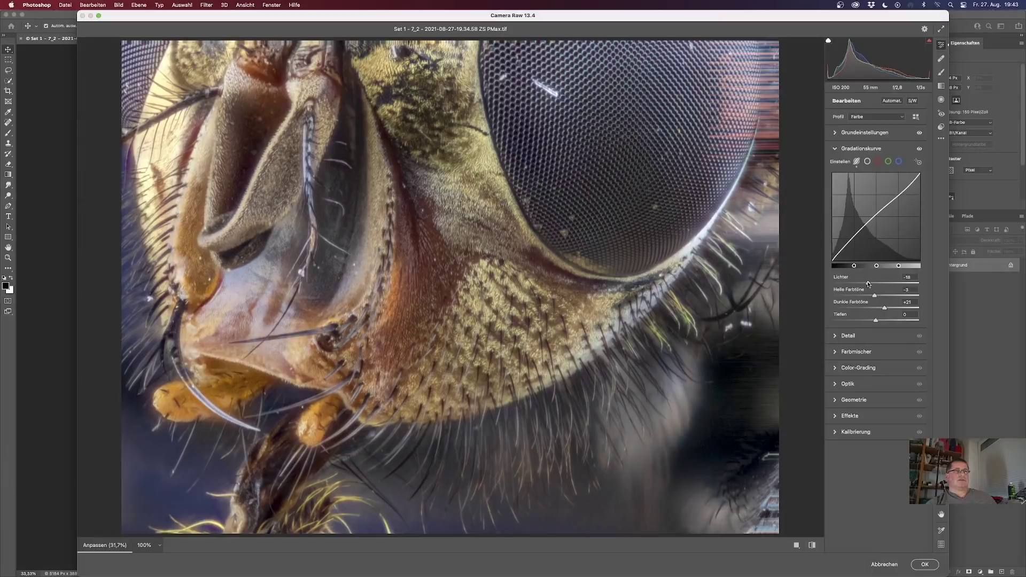
{"action": "left_click_drag", "start_coordinate": [874, 298], "coordinate": [881, 311]}
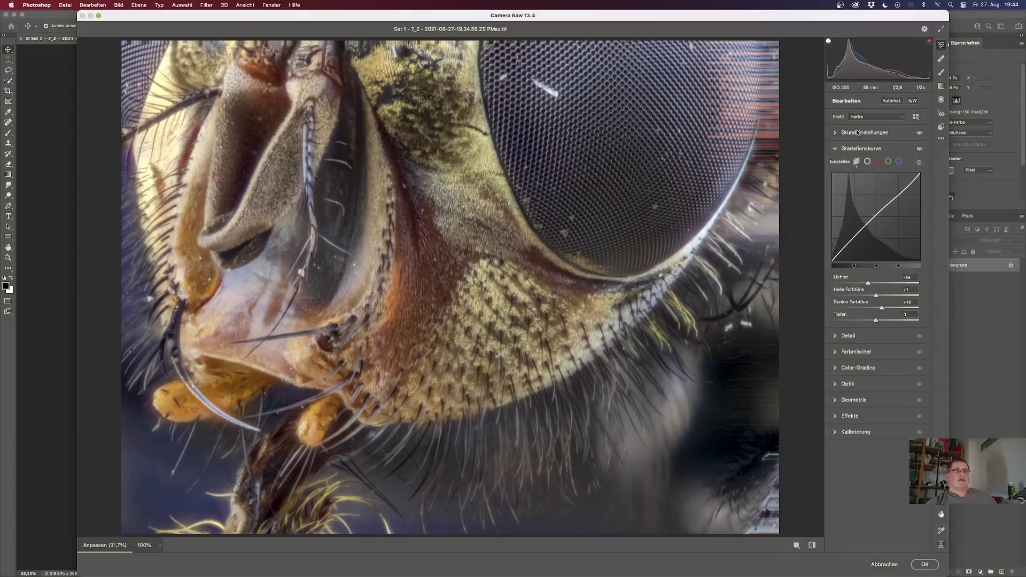
{"action": "left_click", "coordinate": [837, 135]}
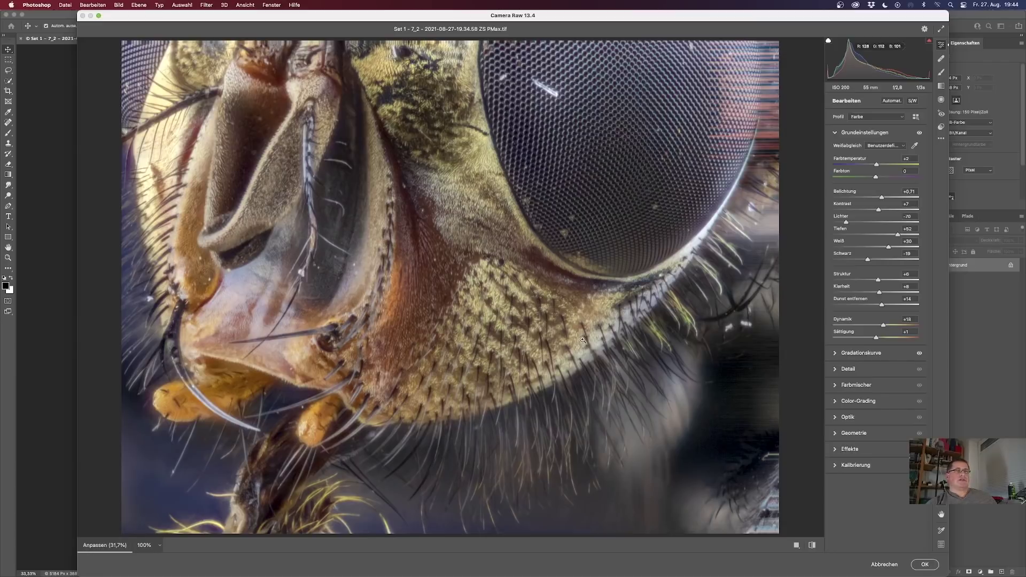
{"action": "left_click", "coordinate": [931, 566]}
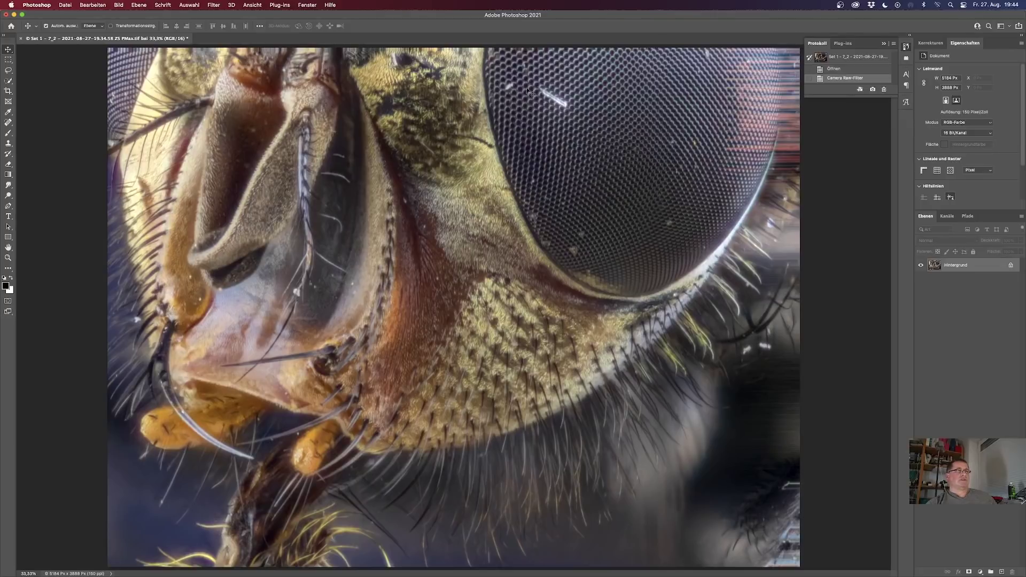
- Create a new empty layer named "retusche" above the background
{"action": "key", "text": "super+shift+n"}
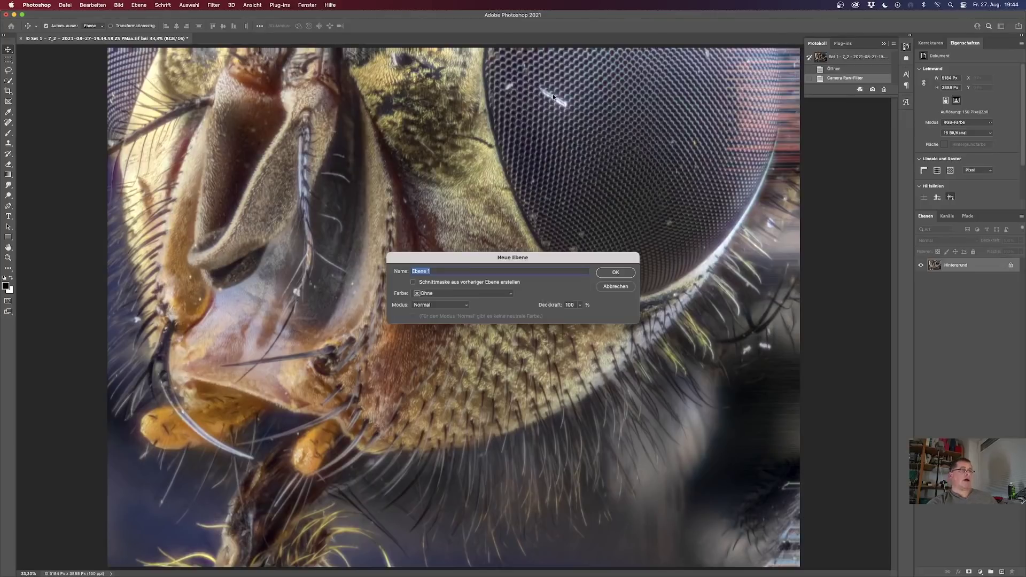
{"action": "type", "text": "retusche"}
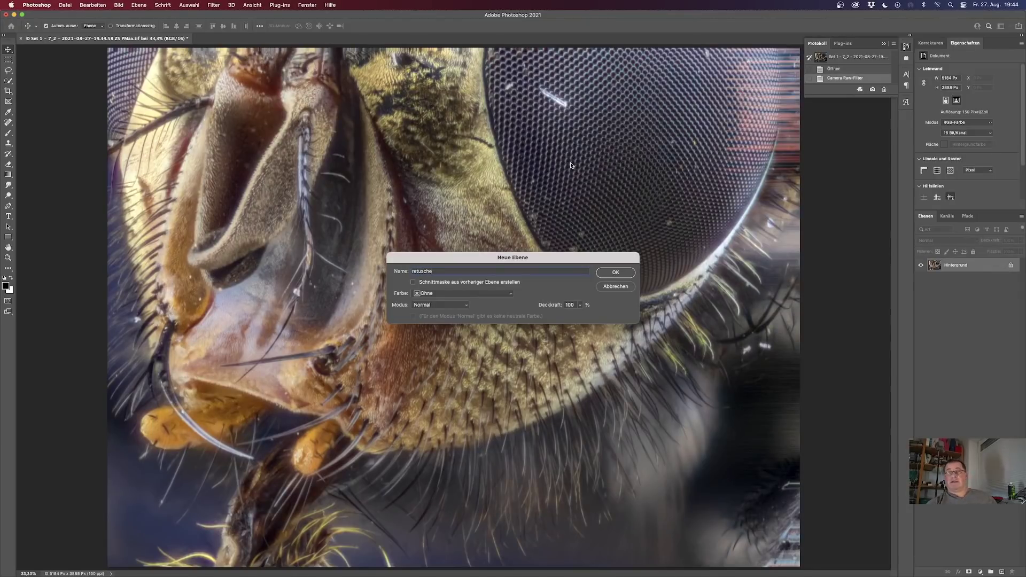
{"action": "left_click", "coordinate": [622, 276]}
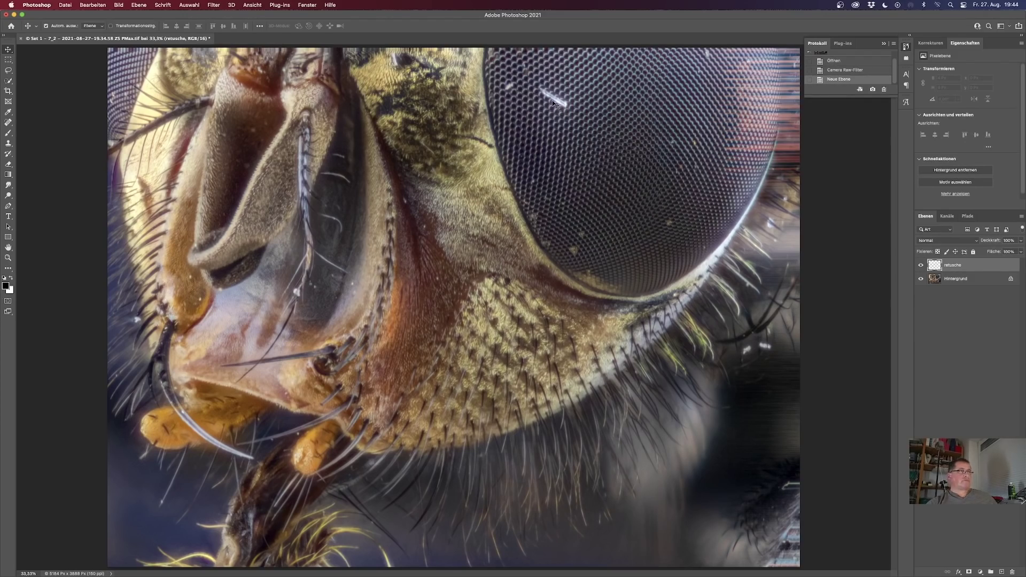
- Try to cover the upper end of the long white fibre on the eye with facets using the Clone Stamp tool
{"action": "mouse_move", "coordinate": [546, 101]}
{"action": "left_mouse_down"}
{"action": "mouse_move", "coordinate": [604, 114]}
{"action": "mouse_move", "coordinate": [593, 303]}
{"action": "left_mouse_up"}
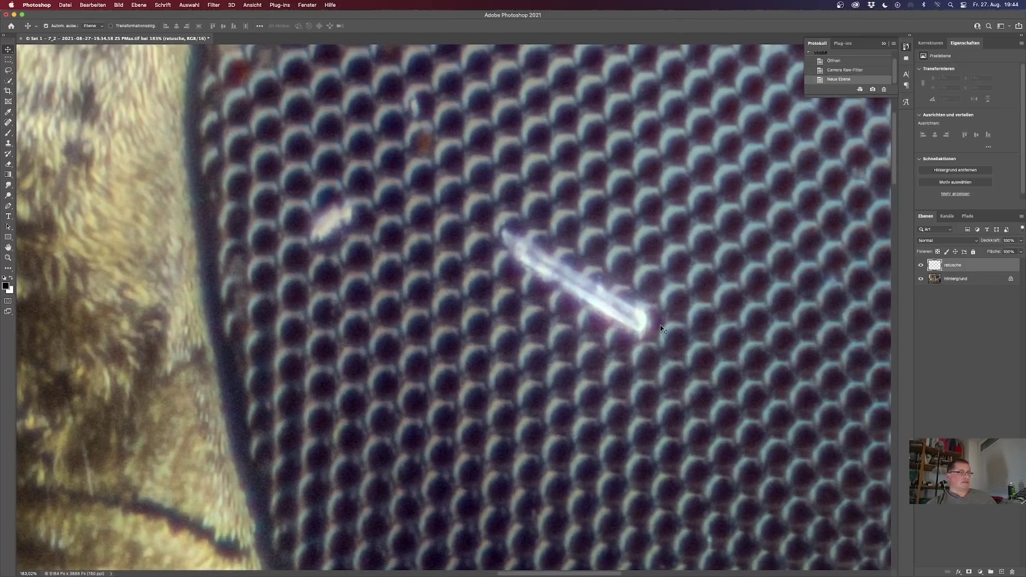
{"action": "key", "text": "s"}
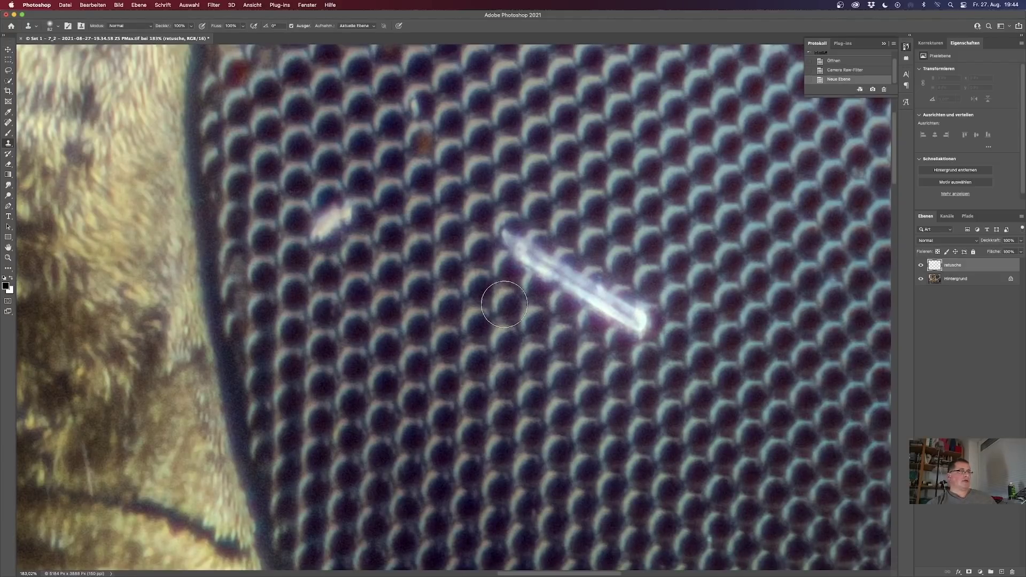
{"action": "key", "text": "alt"}
{"action": "left_click", "coordinate": [511, 276], "text": "alt"}
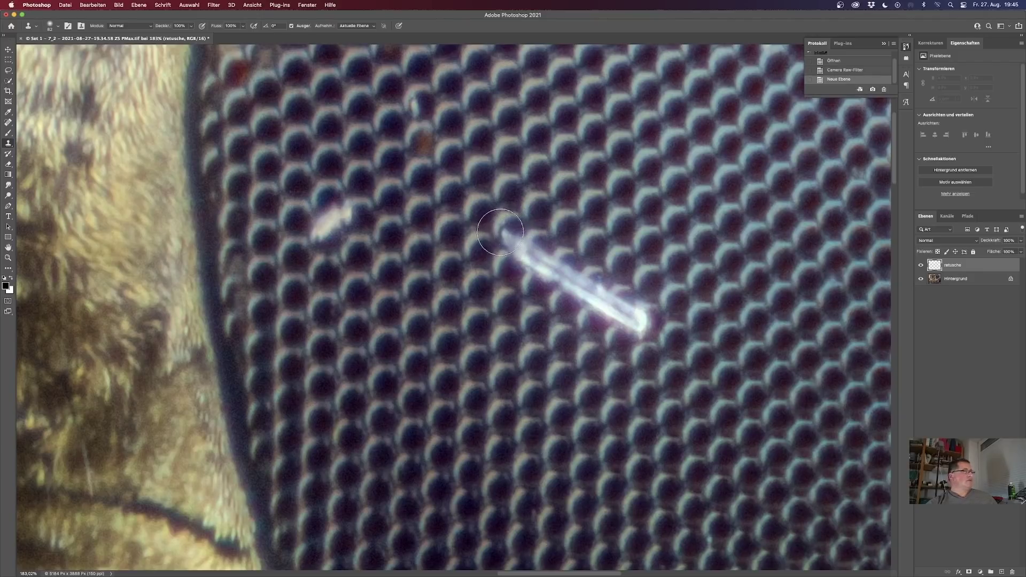
{"action": "left_click", "coordinate": [9, 143]}
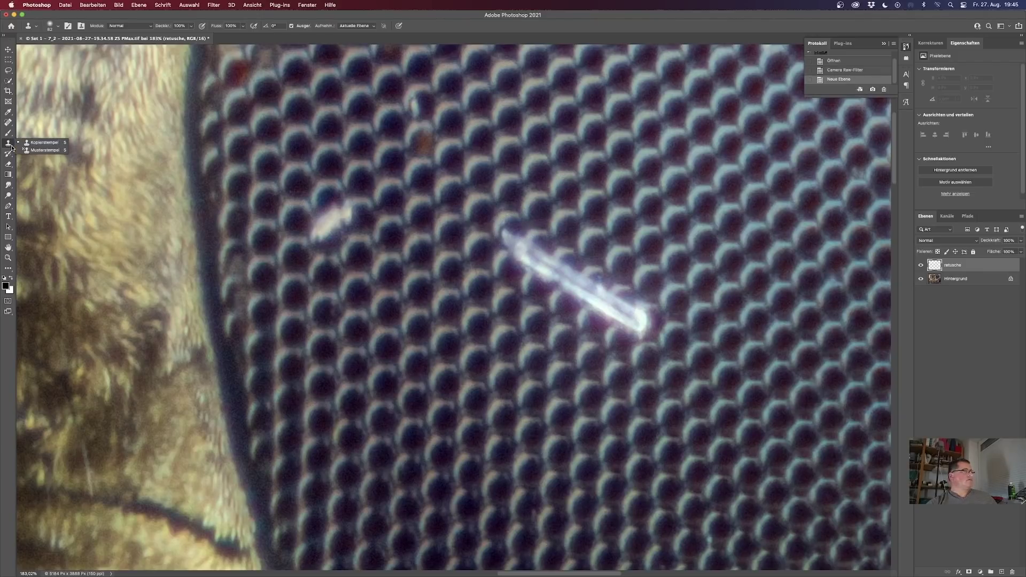
{"action": "left_click", "coordinate": [506, 226]}
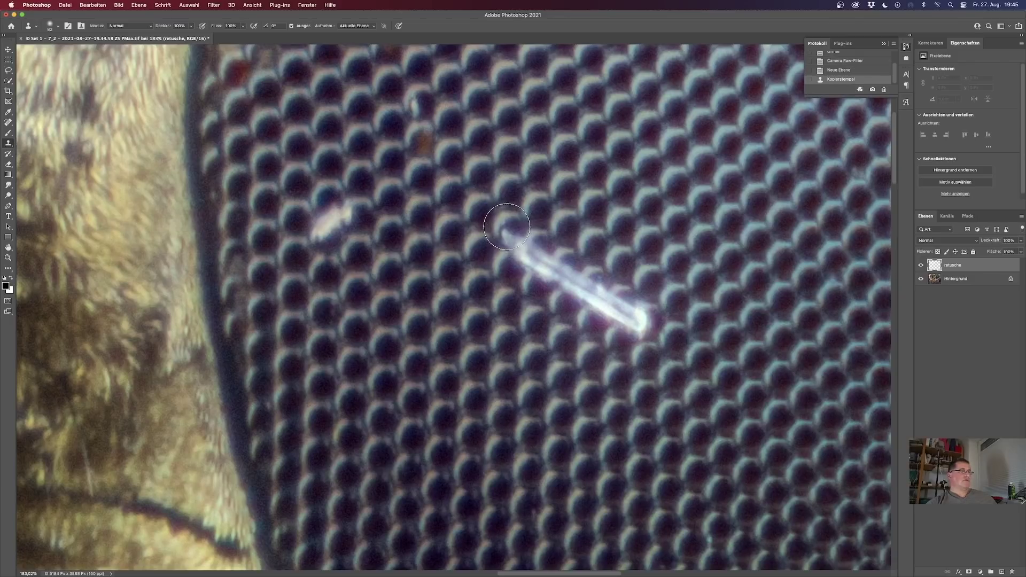
{"action": "left_click", "coordinate": [500, 222]}
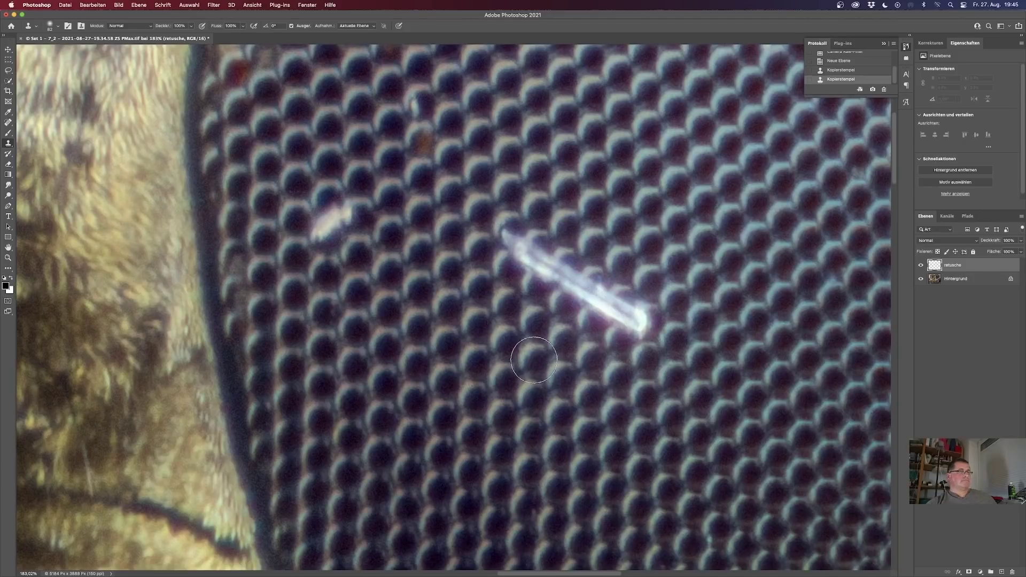
- Set the Clone Stamp to sample all layers and paint clean facets over the long white fibre on the eye
{"action": "left_click", "coordinate": [356, 26]}
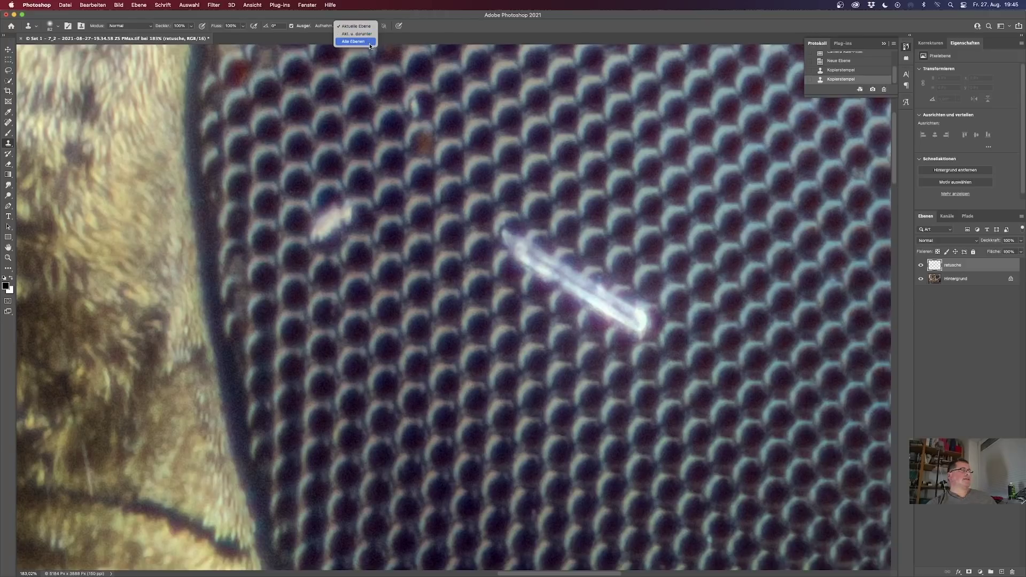
{"action": "left_click", "coordinate": [370, 43]}
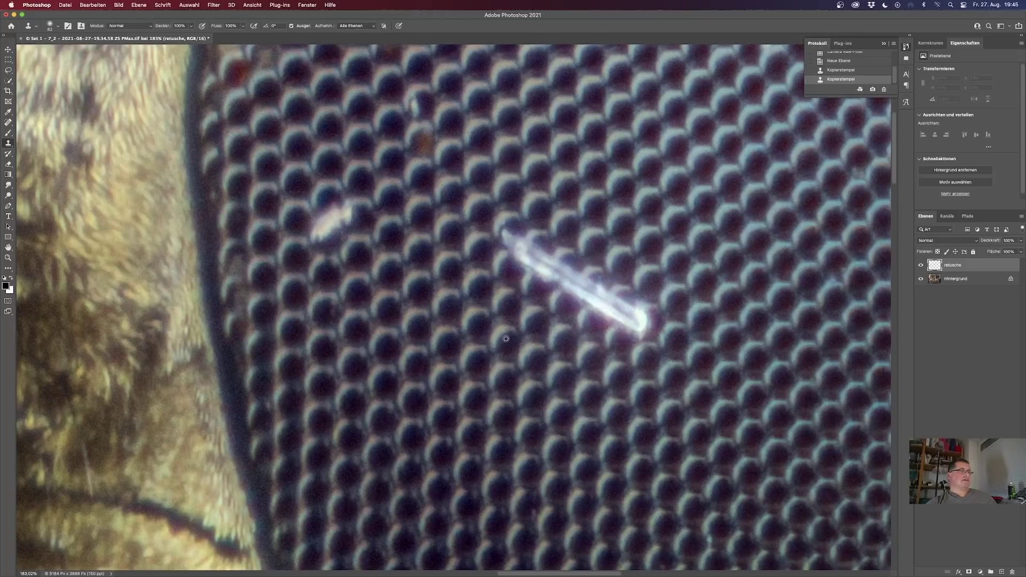
{"action": "left_click", "coordinate": [506, 302], "text": "alt"}
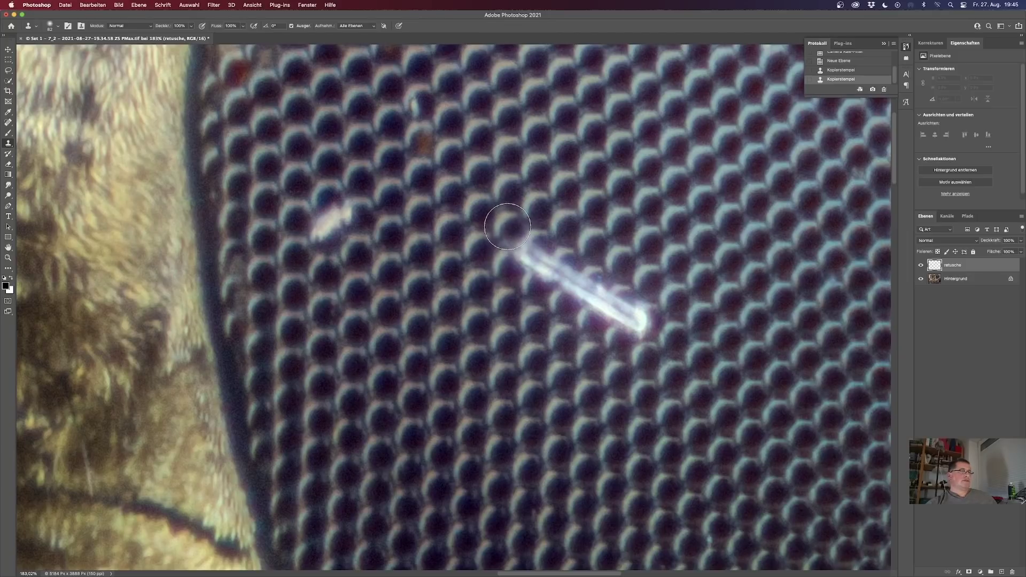
{"action": "mouse_move", "coordinate": [508, 227]}
{"action": "left_mouse_down"}
{"action": "mouse_move", "coordinate": [566, 283]}
{"action": "mouse_move", "coordinate": [645, 318]}
{"action": "left_mouse_up"}
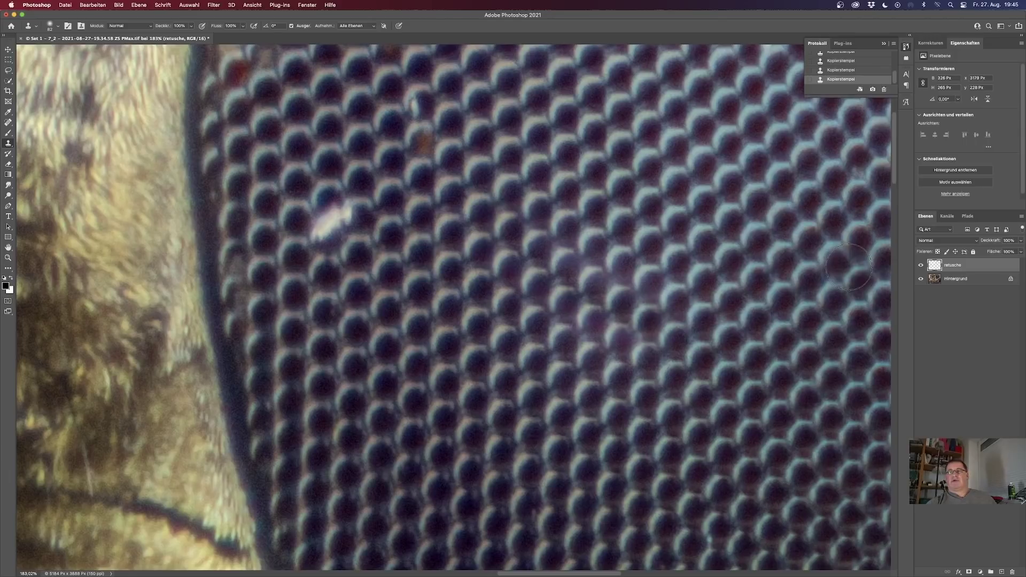
- Clone neighbouring facets over the small white speck near the eye's edge and the orange-brown spot above it
{"action": "left_click", "coordinate": [325, 271], "text": "alt"}
{"action": "mouse_move", "coordinate": [333, 219]}
{"action": "left_mouse_down"}
{"action": "mouse_move", "coordinate": [327, 236]}
{"action": "mouse_move", "coordinate": [331, 214]}
{"action": "mouse_move", "coordinate": [357, 212]}
{"action": "left_mouse_up"}
{"action": "left_click", "coordinate": [389, 193], "text": "alt"}
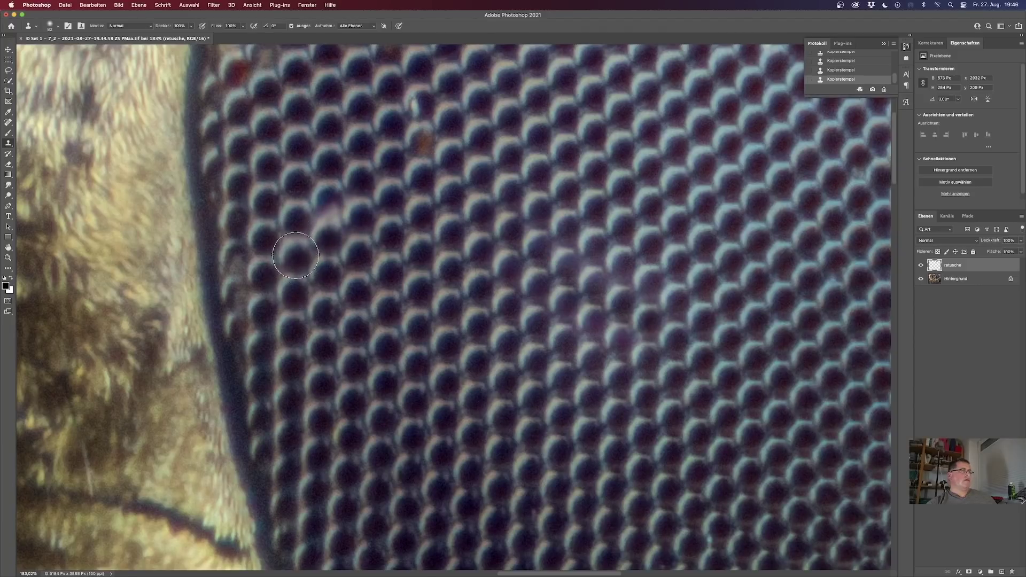
{"action": "key", "text": "alt"}
{"action": "left_click", "coordinate": [295, 255], "text": "alt"}
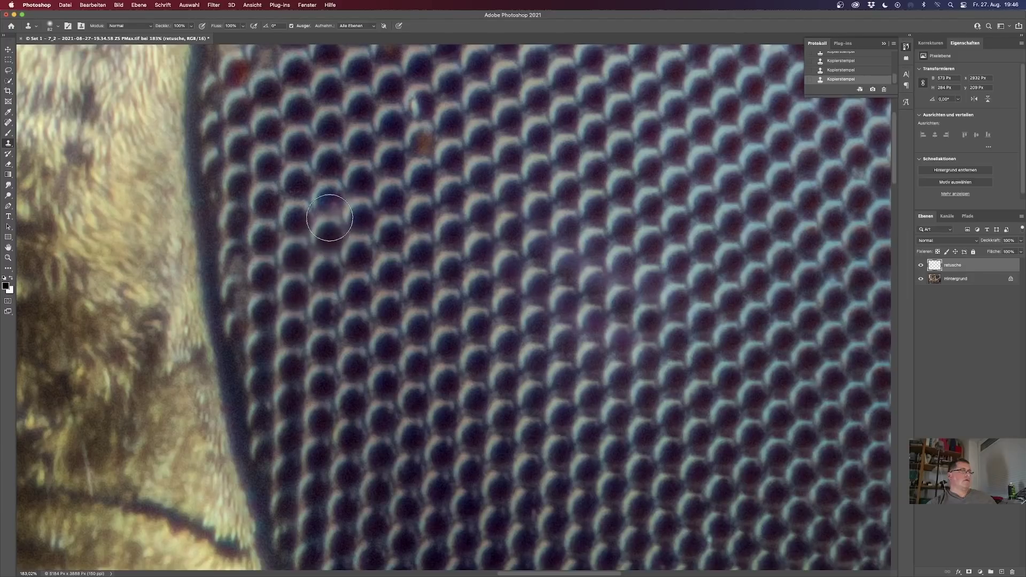
{"action": "key", "text": "alt"}
{"action": "left_click", "coordinate": [329, 164], "text": "alt"}
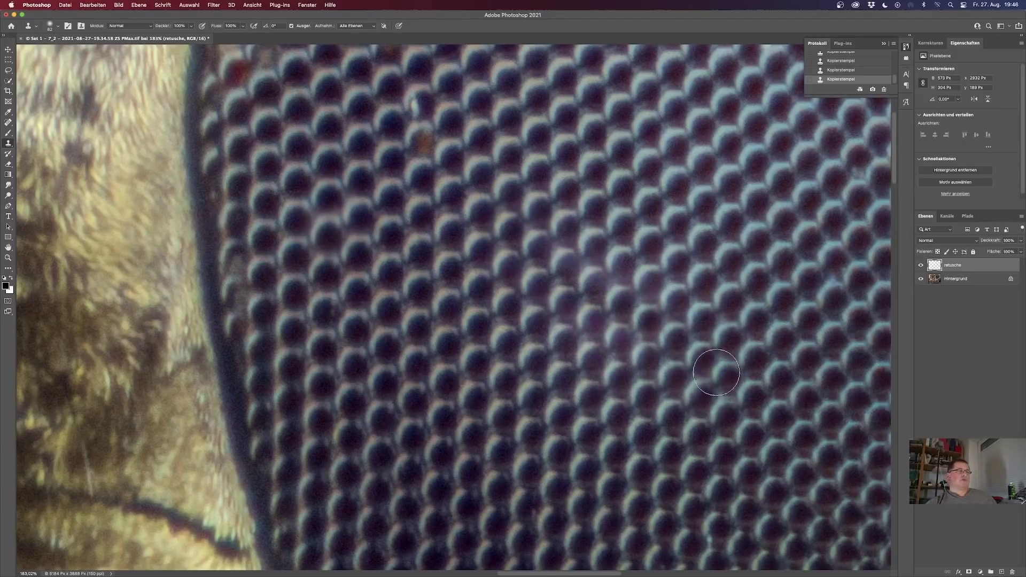
{"action": "left_click", "coordinate": [420, 175], "text": "alt"}
{"action": "left_click", "coordinate": [427, 143]}
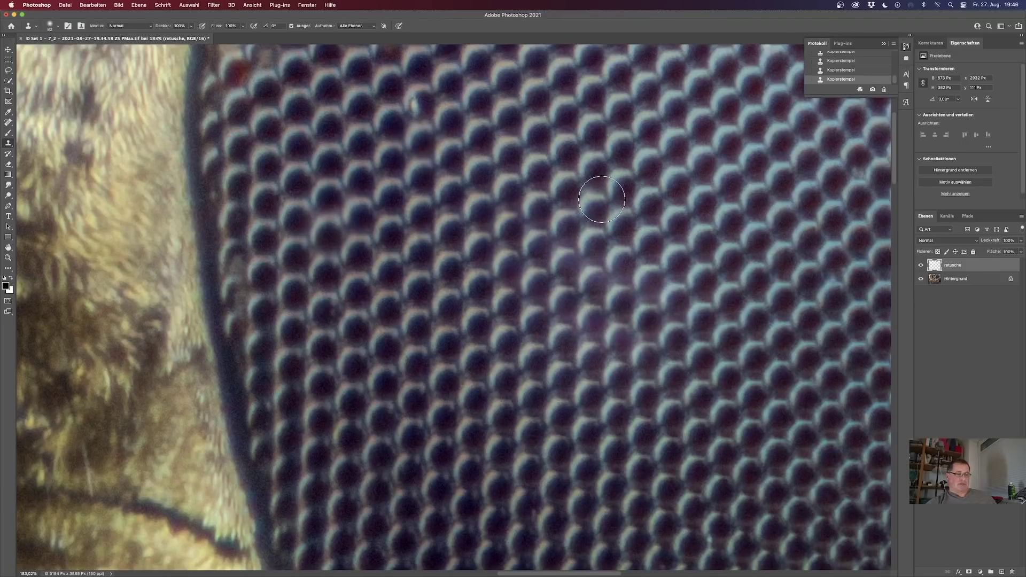
- Clone neighbouring facets over the pale spot and the yellow speck on the right part of the eye
{"action": "key", "text": "super+1"}
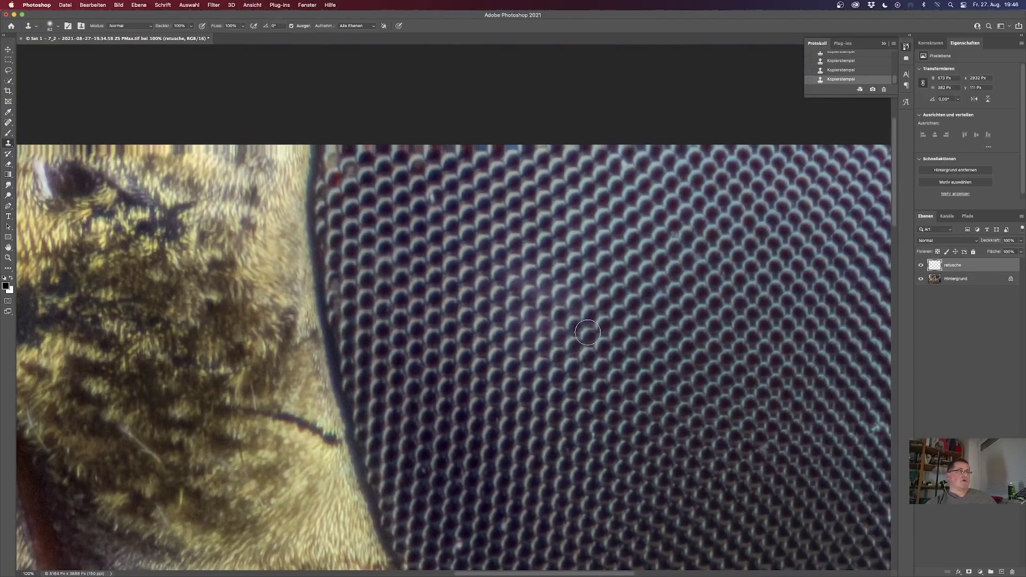
{"action": "scroll", "coordinate": [588, 333], "scroll_direction": "right", "scroll_amount": 5}
{"action": "scroll", "coordinate": [588, 332], "scroll_direction": "down", "scroll_amount": 3}
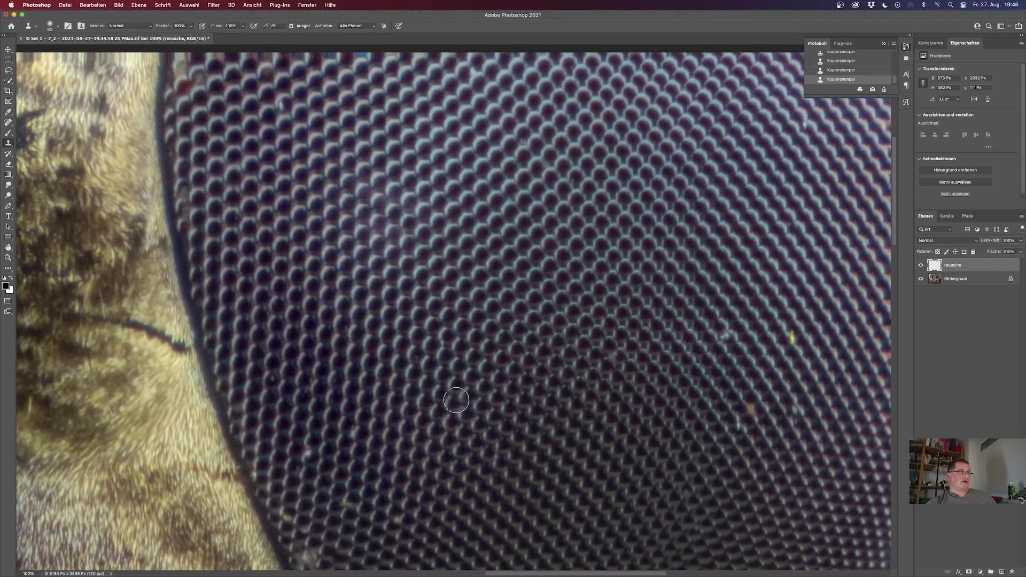
{"action": "left_click", "coordinate": [738, 349], "text": "alt"}
{"action": "left_click", "coordinate": [730, 338]}
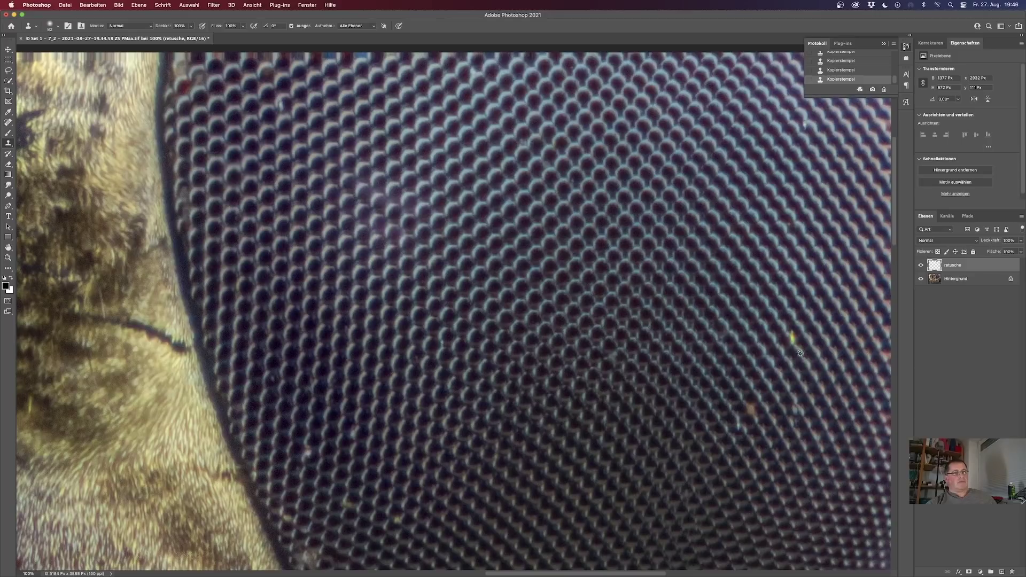
{"action": "left_click", "coordinate": [797, 352], "text": "alt"}
{"action": "left_click", "coordinate": [793, 339]}
{"action": "scroll", "coordinate": [709, 431], "scroll_direction": "down", "scroll_amount": 5}
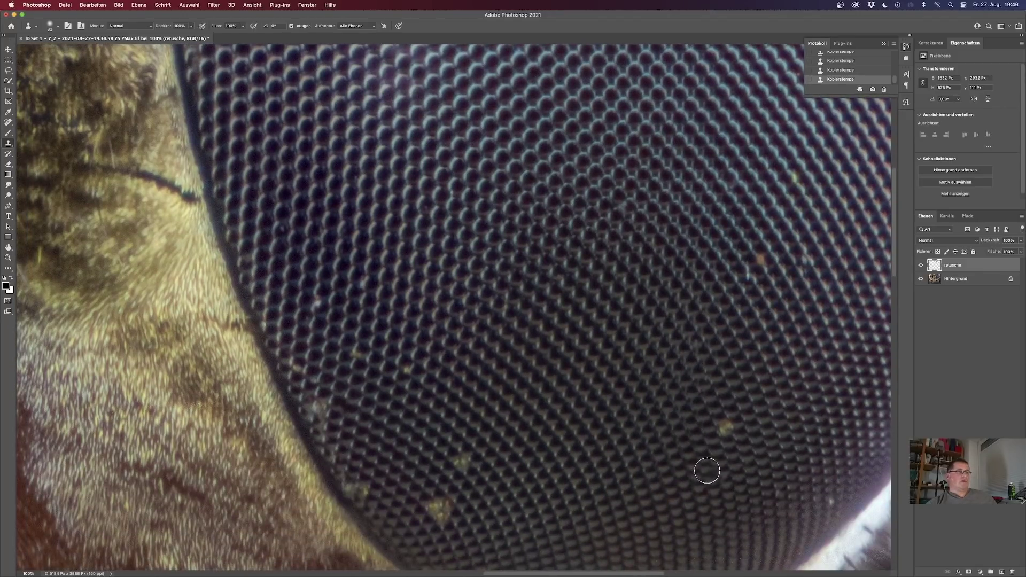
{"action": "key", "text": "super+minus"}
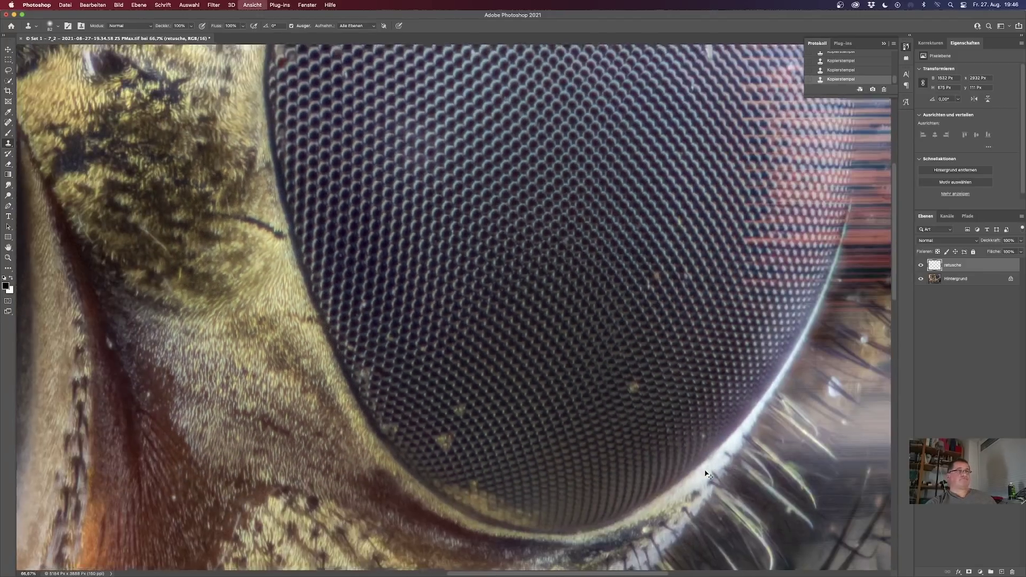
- Darken the pale spot on the upper part of the eye with the Burn tool on the Hintergrund layer
{"action": "key", "text": "super+minus"}
{"action": "key", "text": "super+minus"}
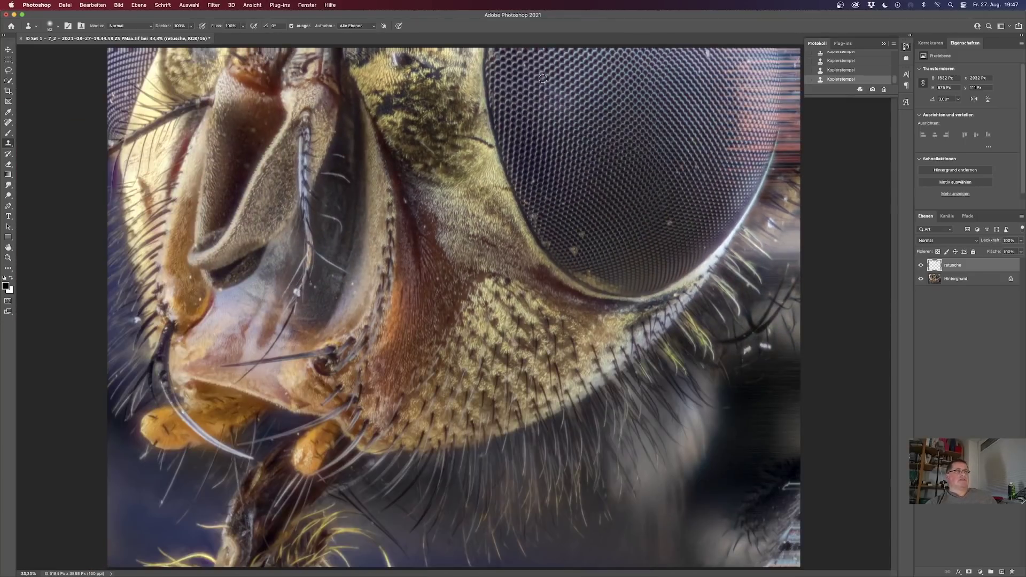
{"action": "key", "text": "o"}
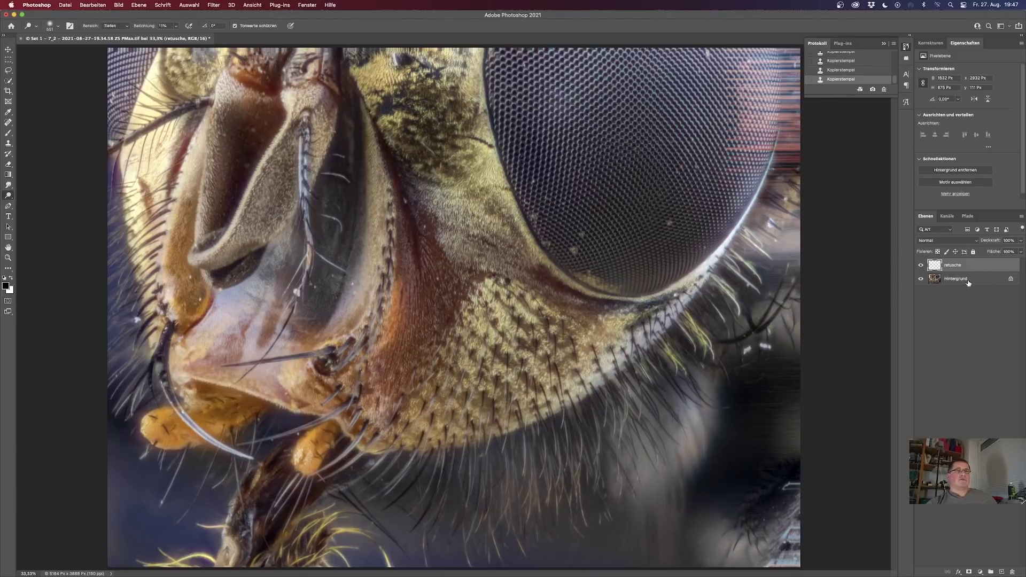
{"action": "left_click", "coordinate": [956, 279]}
{"action": "left_click", "coordinate": [559, 102]}
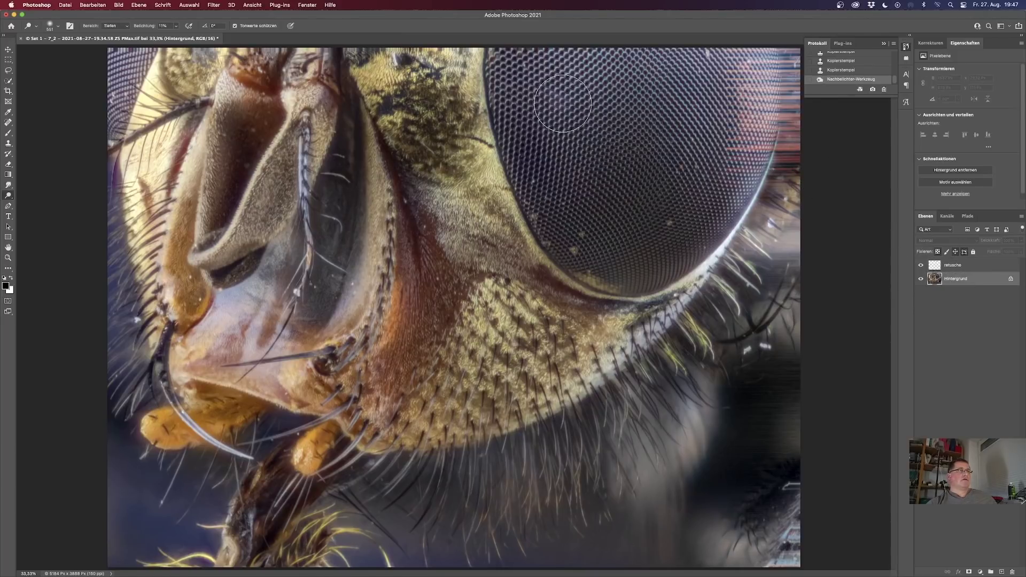
{"action": "left_click", "coordinate": [559, 102]}
{"action": "left_click", "coordinate": [558, 104]}
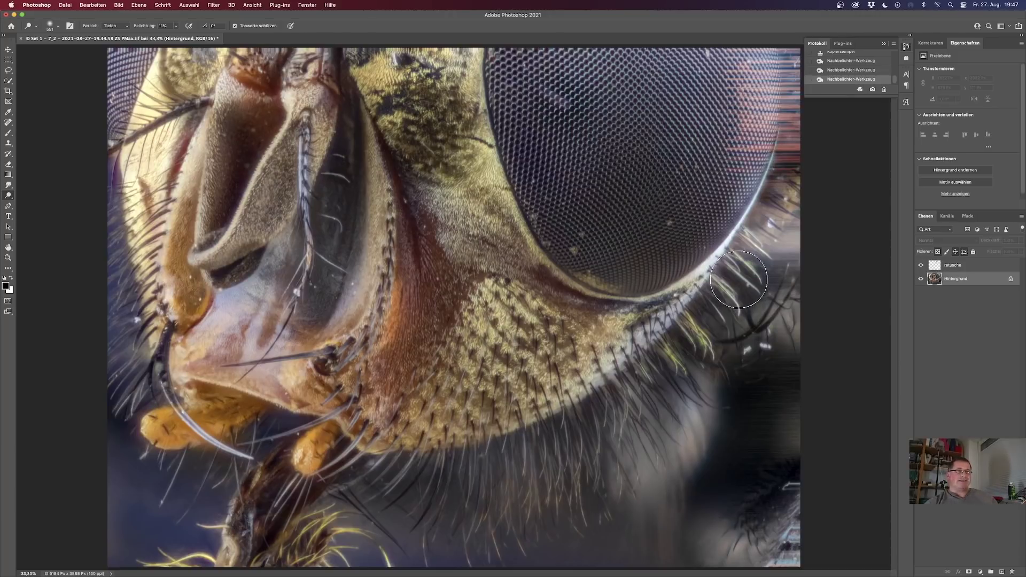
- Merge the retusche layer down into the Hintergrund layer
{"action": "key", "text": "v"}
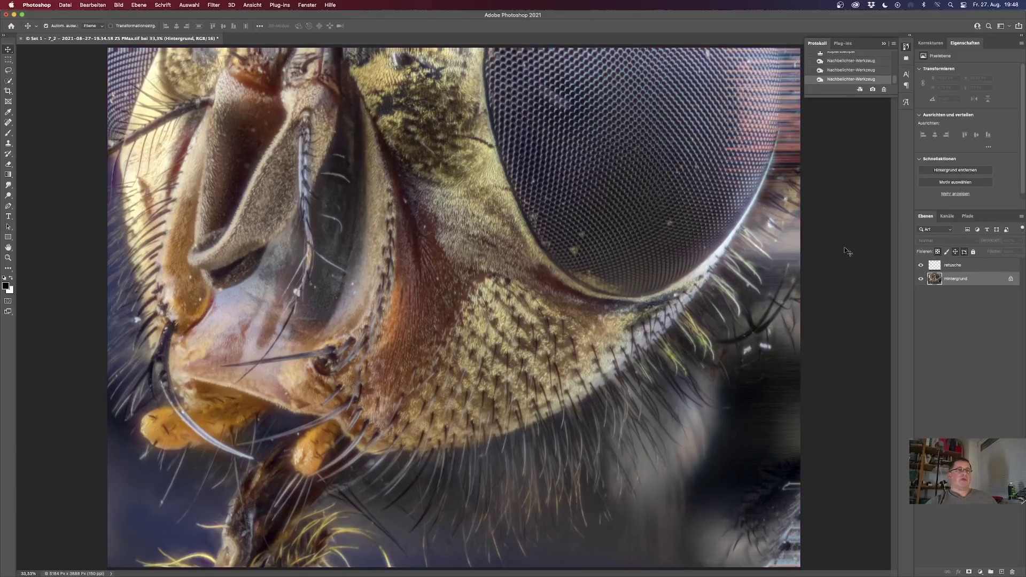
{"action": "left_click", "coordinate": [968, 312]}
{"action": "left_click", "coordinate": [954, 266]}
{"action": "key", "text": "super+e"}
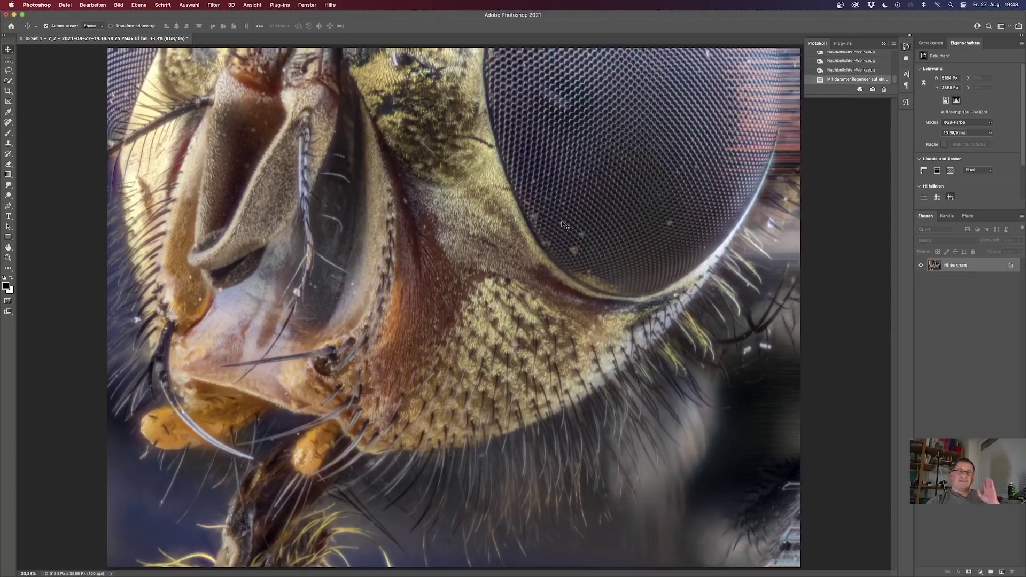
- Unlock the merged background into a regular layer, leaving its layer style settings unchanged
{"action": "left_click", "coordinate": [1010, 265]}
{"action": "key", "text": "h"}
{"action": "double_click", "coordinate": [1000, 267]}
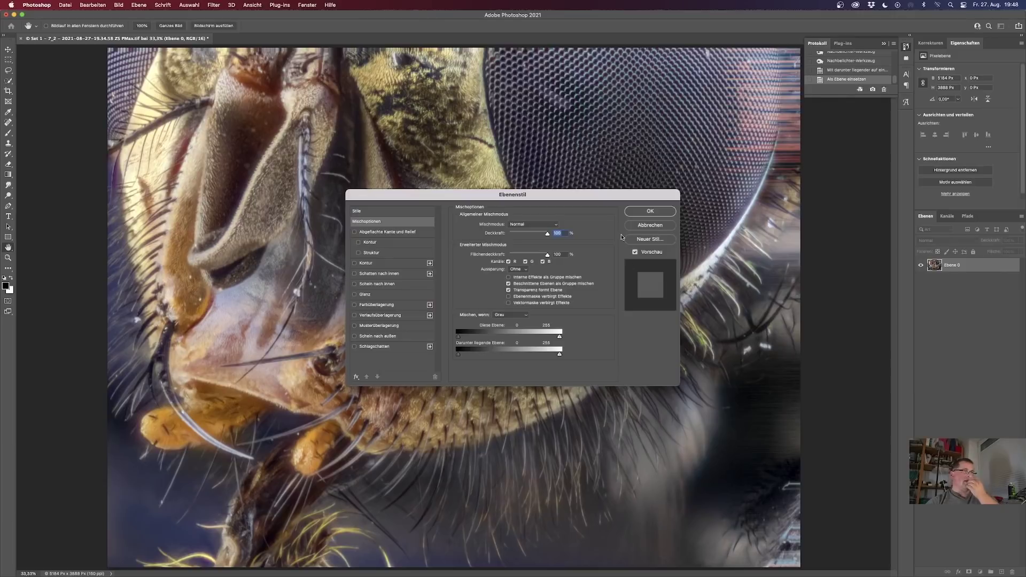
{"action": "left_click", "coordinate": [649, 225]}
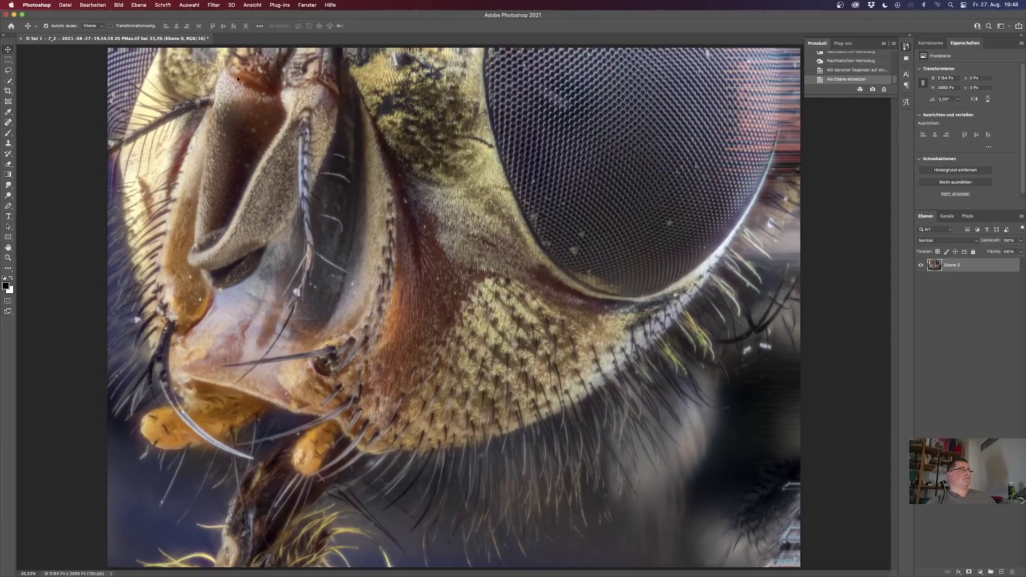
- Open the layer in Topaz DeNoise AI and compare the preview with the original, bringing the eye's edge into view
{"action": "left_click", "coordinate": [212, 5]}
{"action": "mouse_move", "coordinate": [240, 220]}
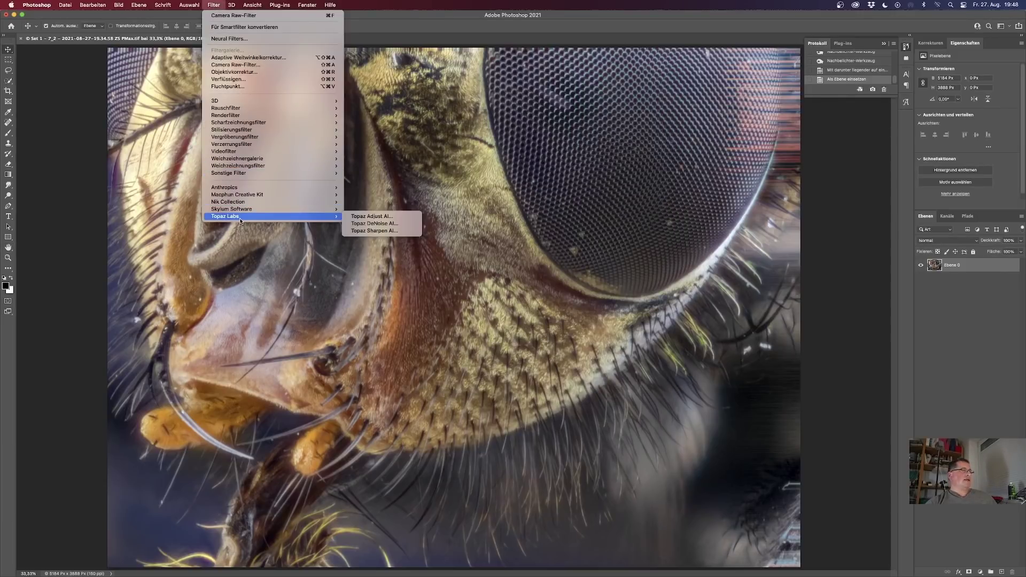
{"action": "left_click", "coordinate": [385, 224]}
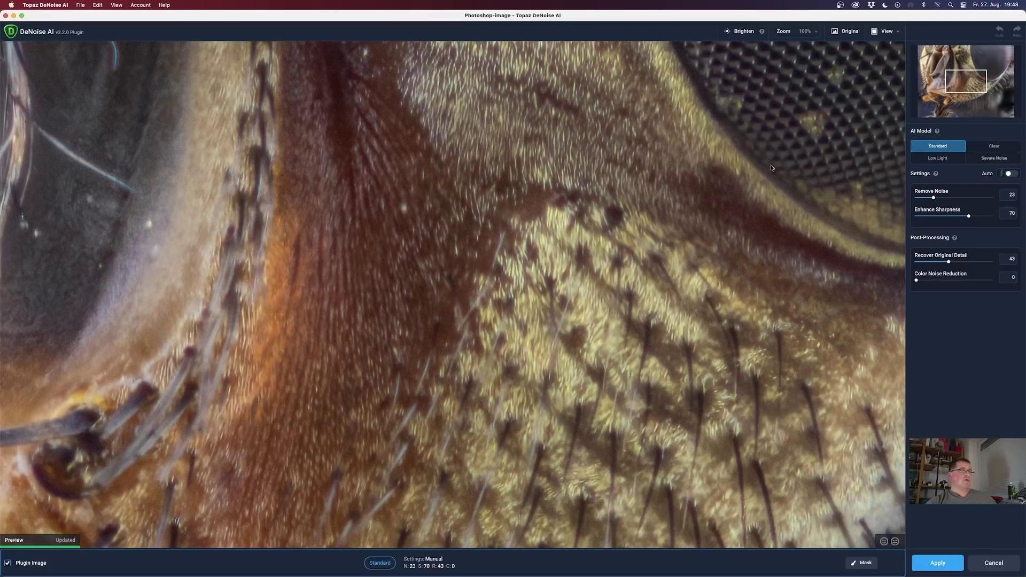
{"action": "left_click", "coordinate": [852, 32]}
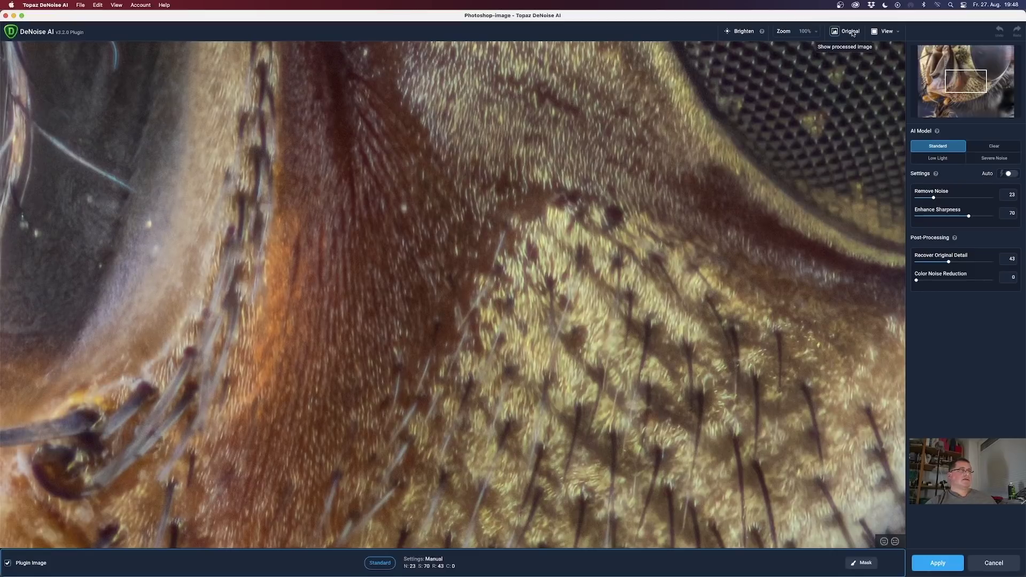
{"action": "left_click", "coordinate": [852, 32]}
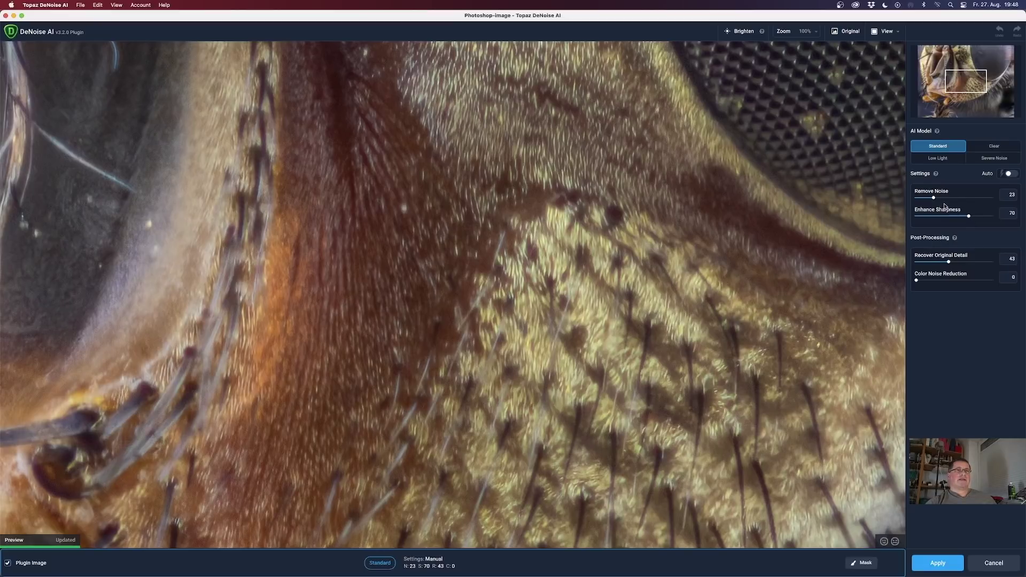
{"action": "left_click_drag", "start_coordinate": [724, 148], "coordinate": [609, 468]}
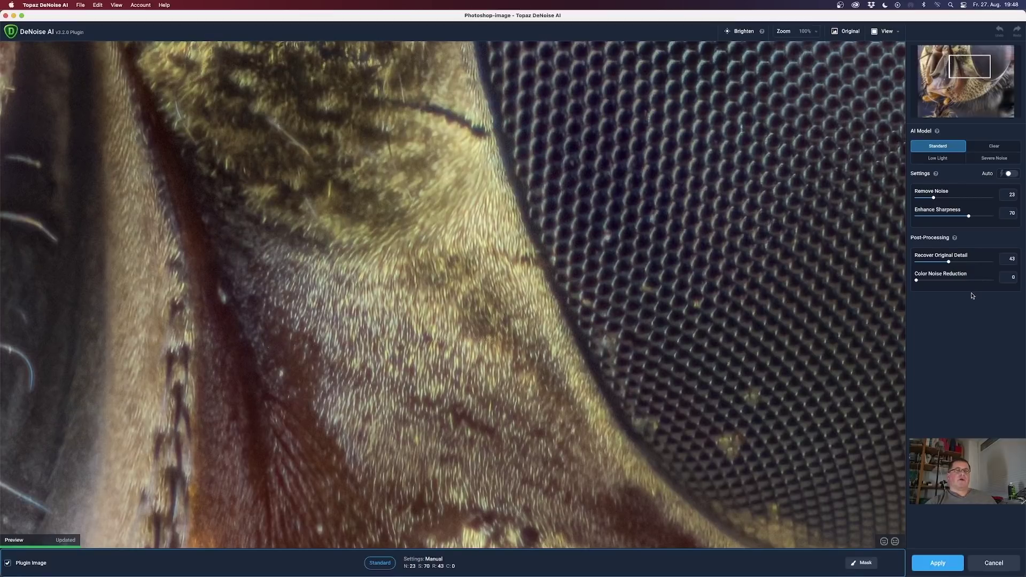
- Compare the Clear model with the original, return to the Standard model and apply the noise reduction
{"action": "left_click", "coordinate": [994, 147]}
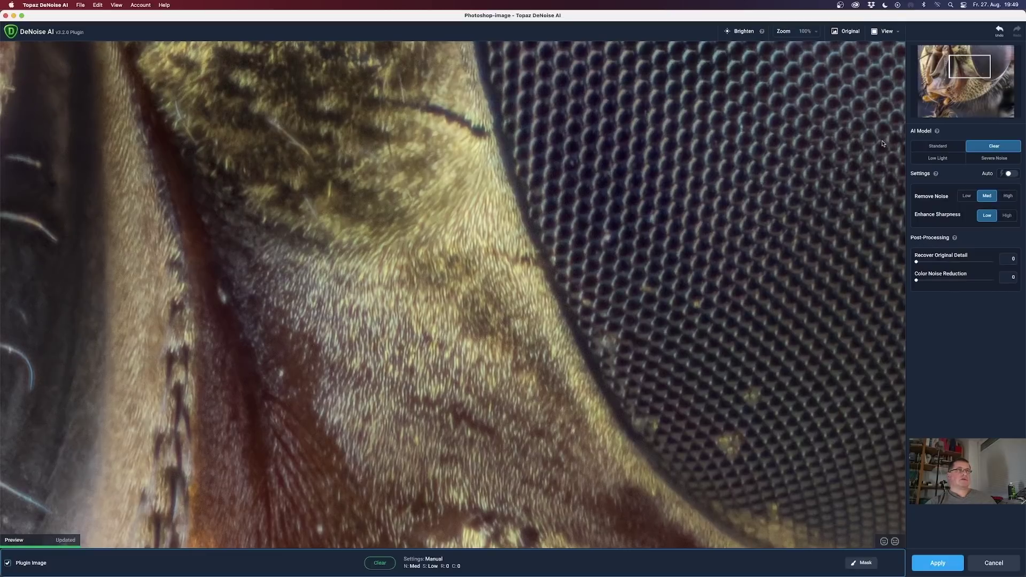
{"action": "left_click", "coordinate": [851, 31]}
{"action": "left_click", "coordinate": [851, 32]}
{"action": "left_click", "coordinate": [941, 146]}
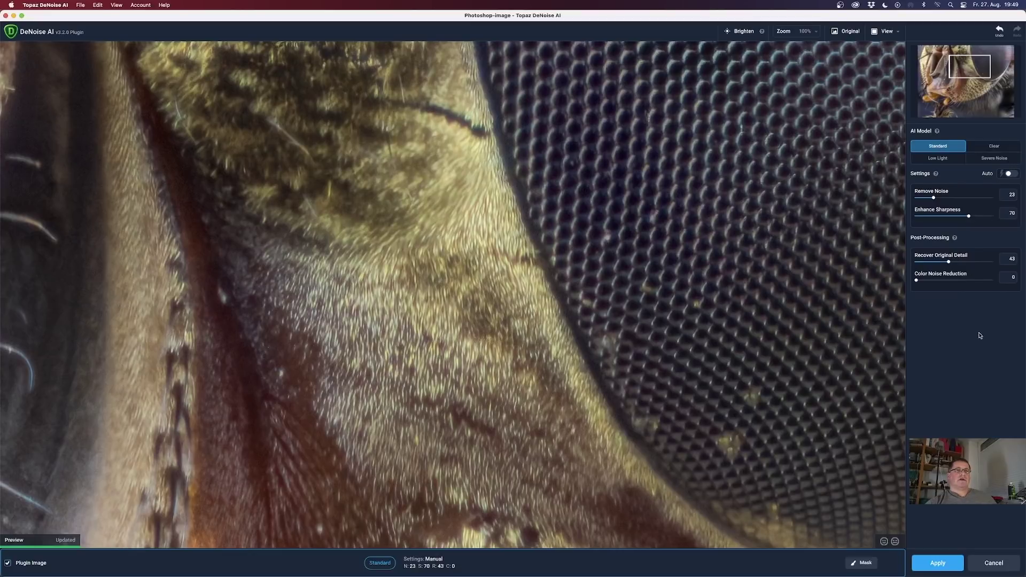
{"action": "left_click", "coordinate": [945, 564]}
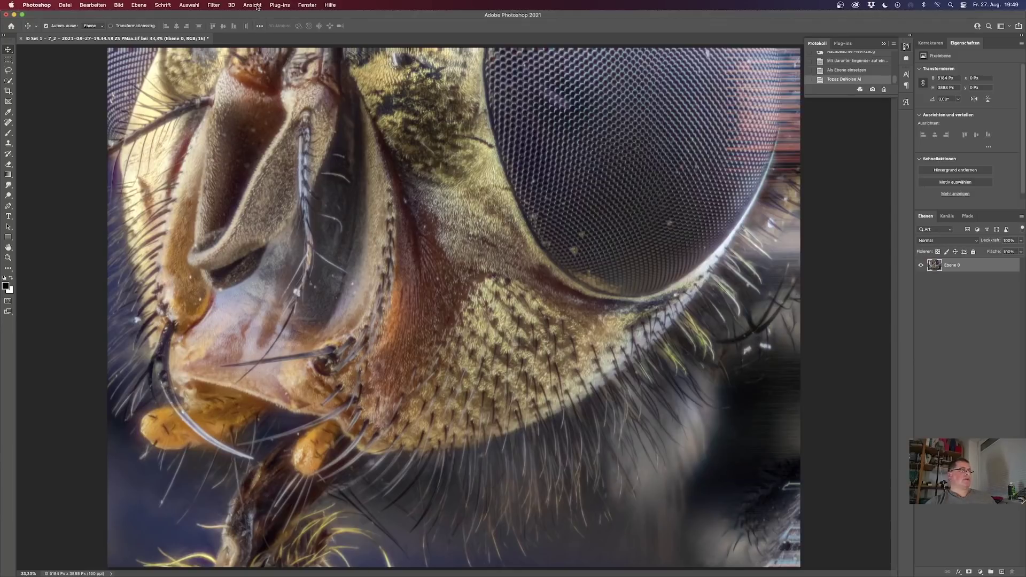
- Open the layer in Topaz Sharpen AI, skip the offered update and compare the sharpened preview with the original
{"action": "left_click", "coordinate": [217, 6]}
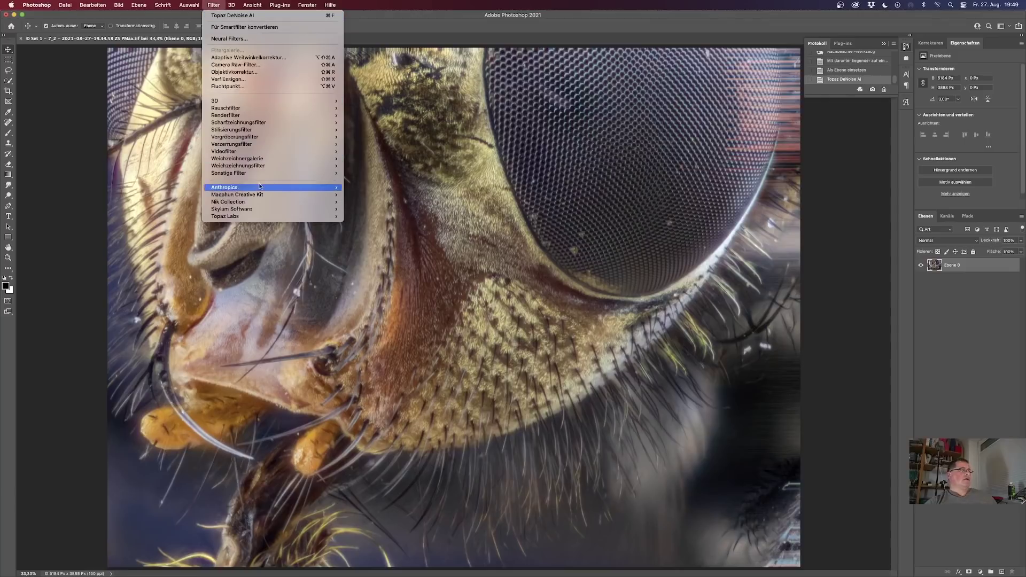
{"action": "mouse_move", "coordinate": [272, 218]}
{"action": "left_click", "coordinate": [372, 229]}
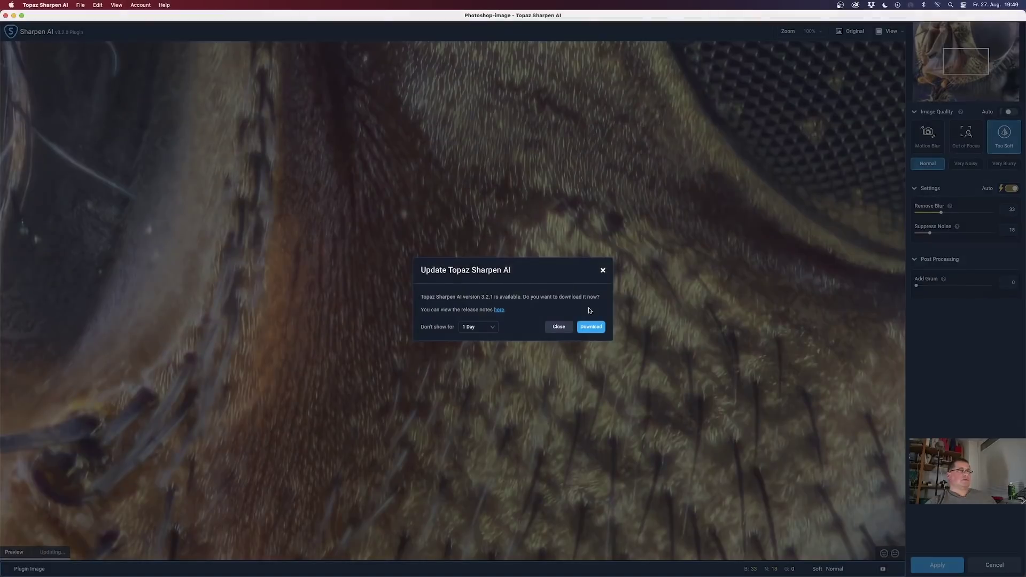
{"action": "left_click", "coordinate": [561, 330]}
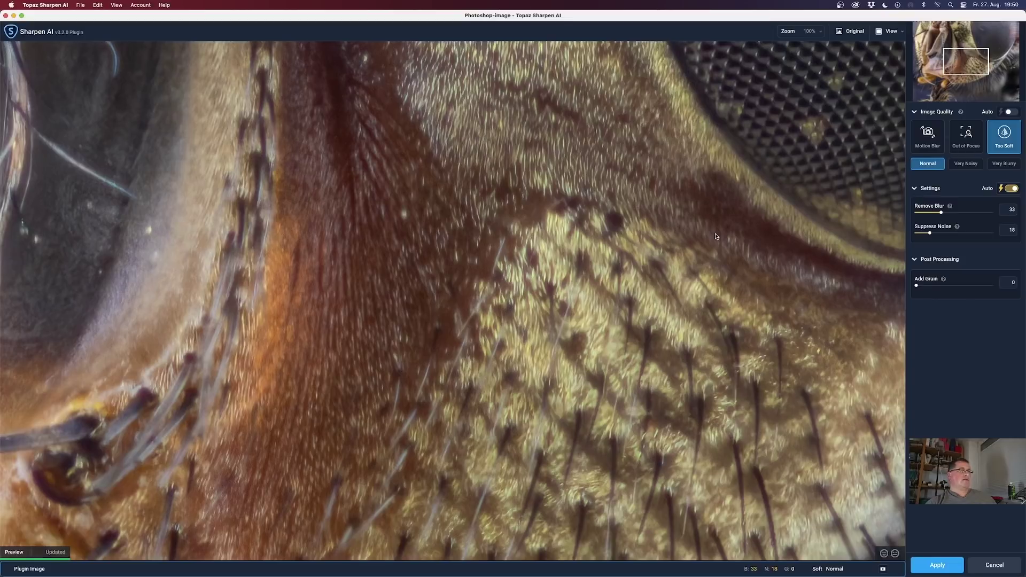
{"action": "left_click", "coordinate": [858, 32]}
{"action": "left_click", "coordinate": [858, 33]}
{"action": "left_click", "coordinate": [857, 33]}
{"action": "left_click", "coordinate": [857, 32]}
{"action": "left_click", "coordinate": [857, 33]}
- Set Remove Blur to 49 and Suppress Noise to 40, compare with the original and apply the sharpening
{"action": "left_click_drag", "start_coordinate": [941, 213], "coordinate": [945, 235]}
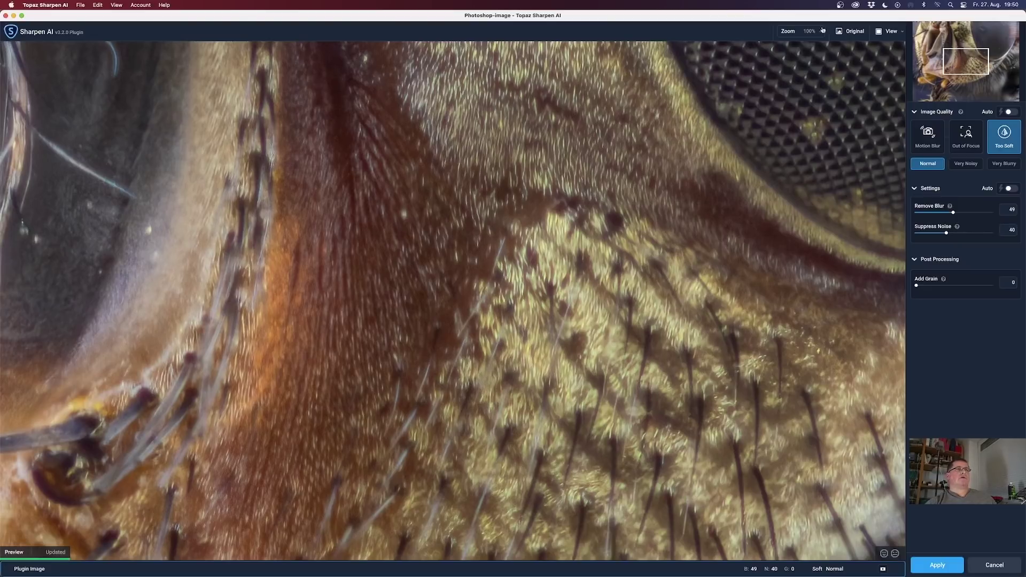
{"action": "left_click", "coordinate": [855, 32]}
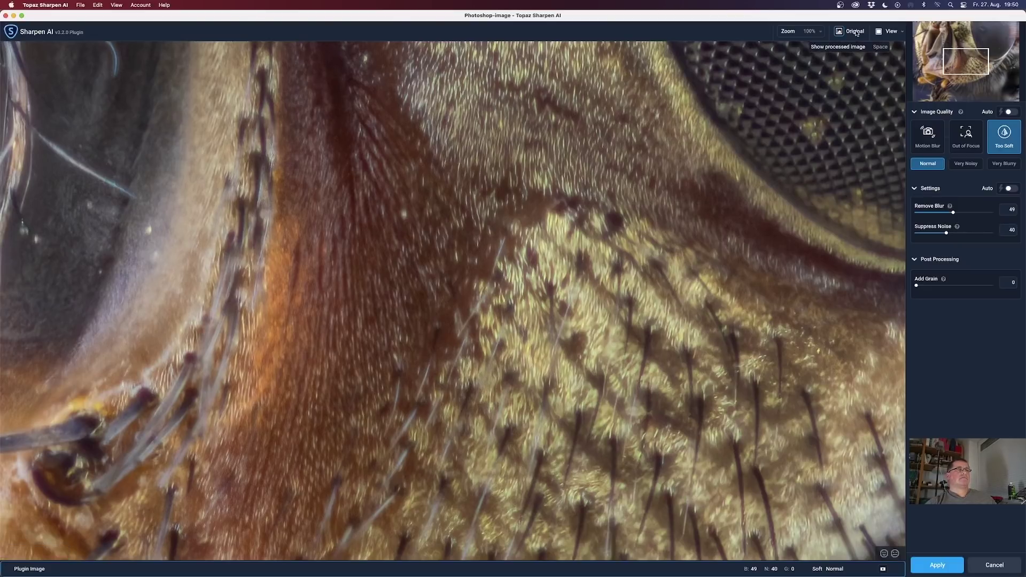
{"action": "left_click", "coordinate": [855, 32]}
{"action": "left_click", "coordinate": [856, 33]}
{"action": "left_click", "coordinate": [856, 33]}
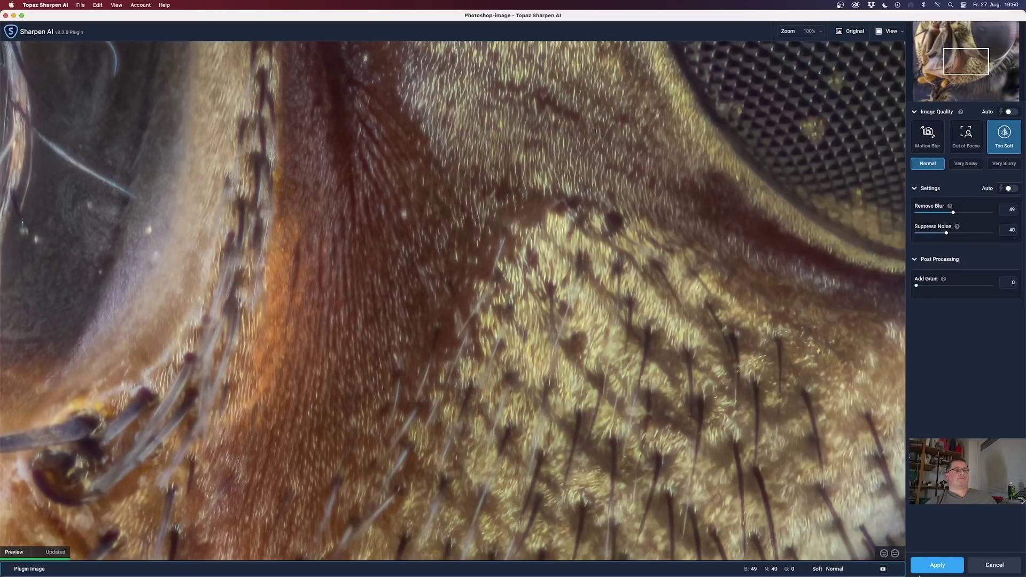
{"action": "left_click", "coordinate": [940, 565]}
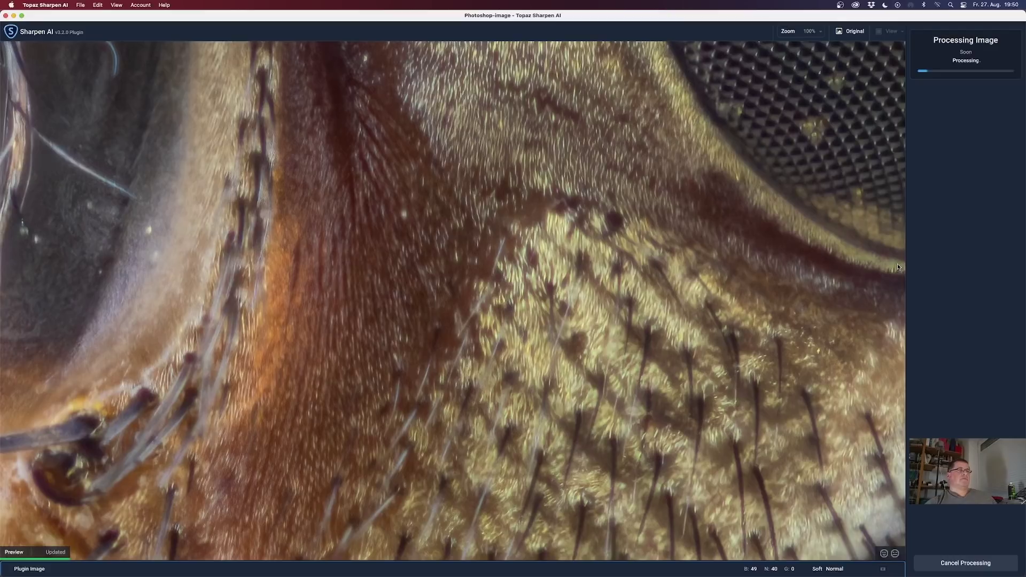
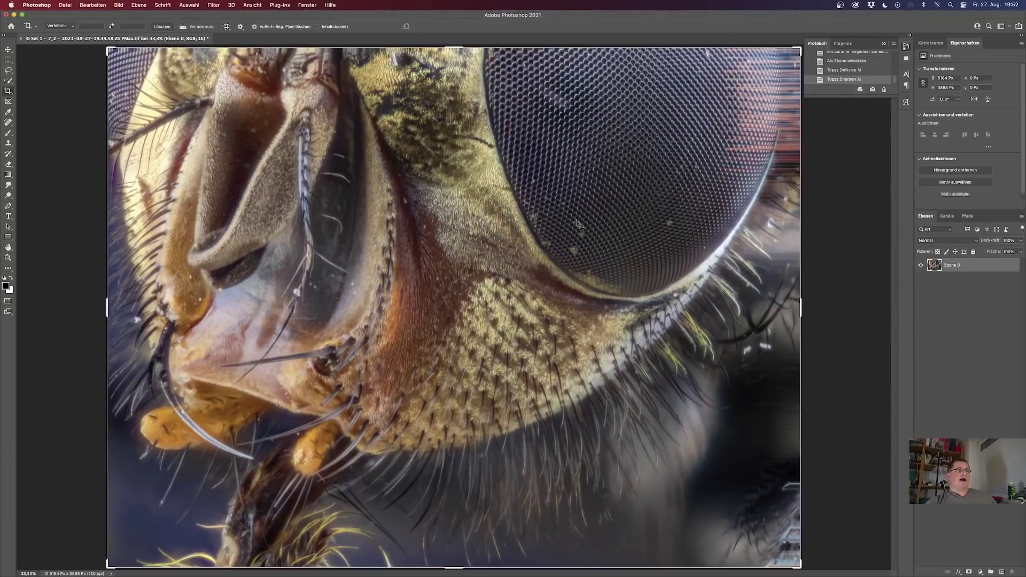
- Try a square 1:1 crop shifted towards the fly's mouthparts and clear the fixed ratio
{"action": "left_click", "coordinate": [67, 28]}
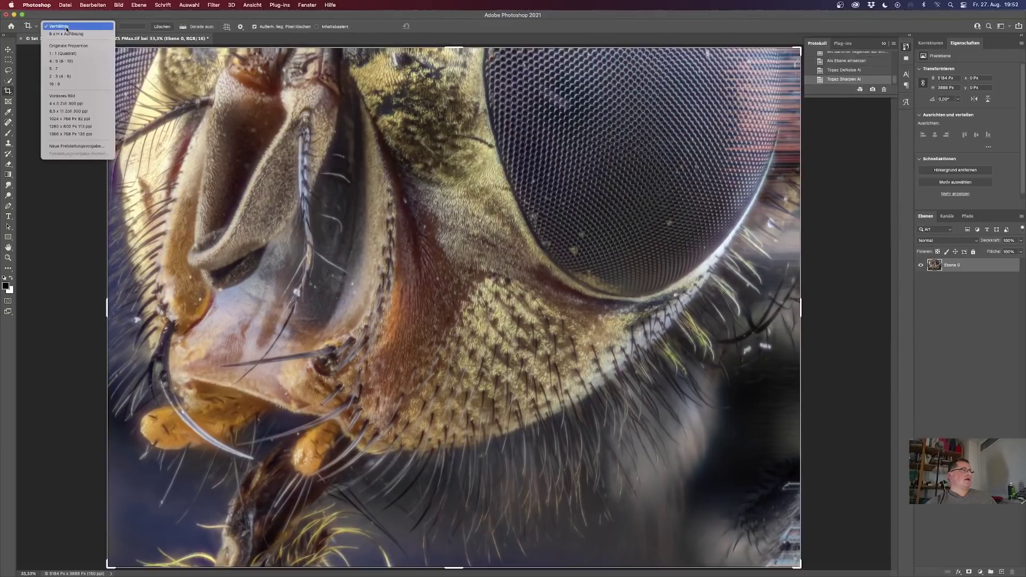
{"action": "left_click", "coordinate": [76, 54]}
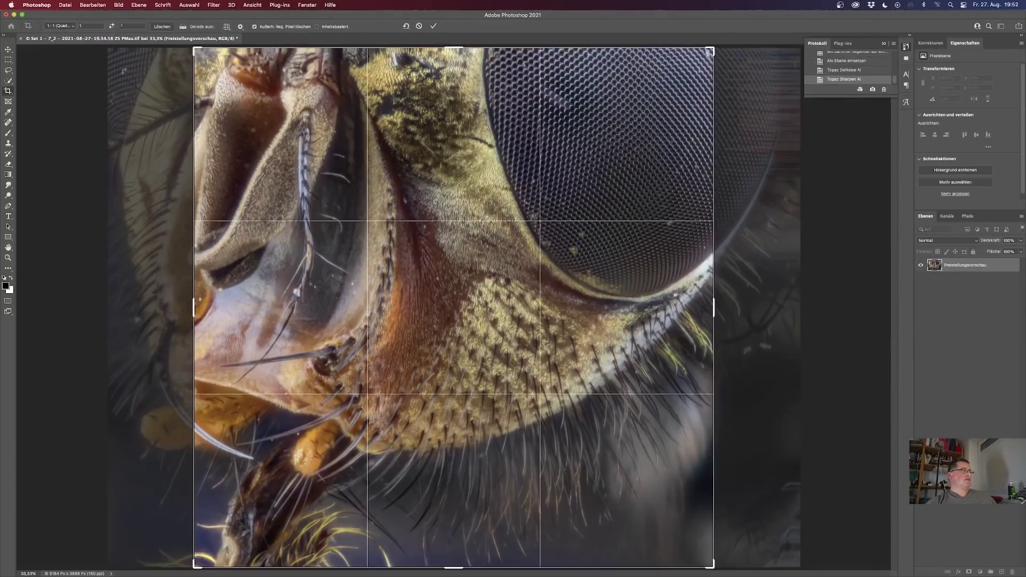
{"action": "left_click_drag", "start_coordinate": [485, 215], "coordinate": [507, 209]}
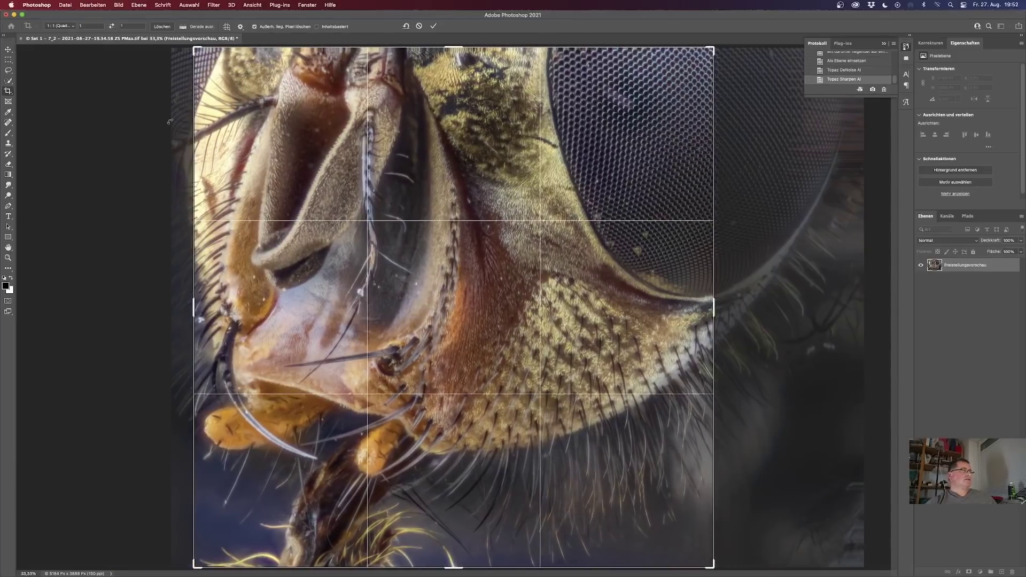
{"action": "left_click", "coordinate": [163, 27]}
- Crop the image freely to about 4485 × 3705 px, cutting off the streaked right edge and a strip at the bottom, and check the detail
{"action": "left_click_drag", "start_coordinate": [715, 302], "coordinate": [770, 298]}
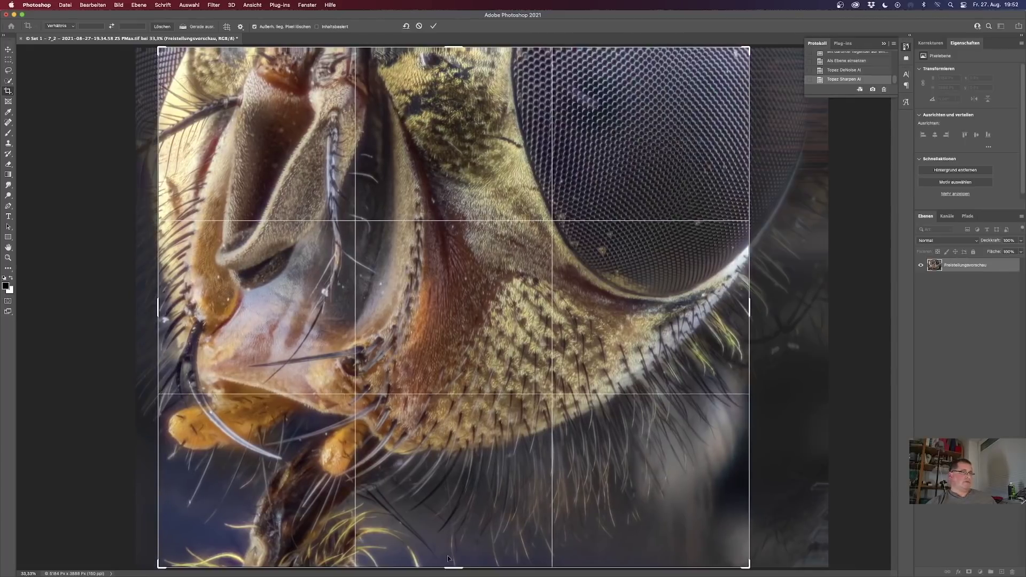
{"action": "left_click_drag", "start_coordinate": [454, 567], "coordinate": [457, 555]}
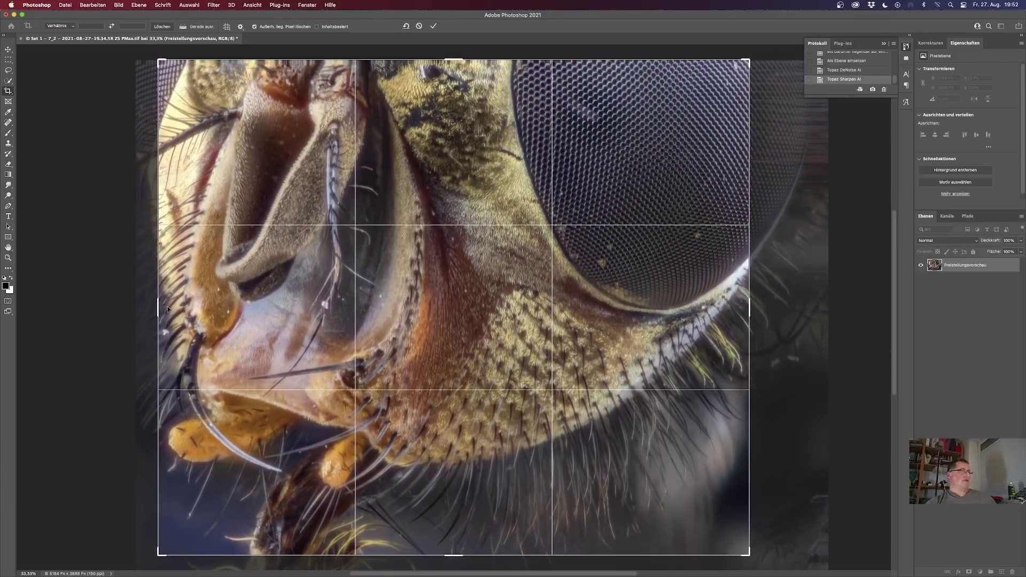
{"action": "left_click_drag", "start_coordinate": [158, 308], "coordinate": [151, 307]}
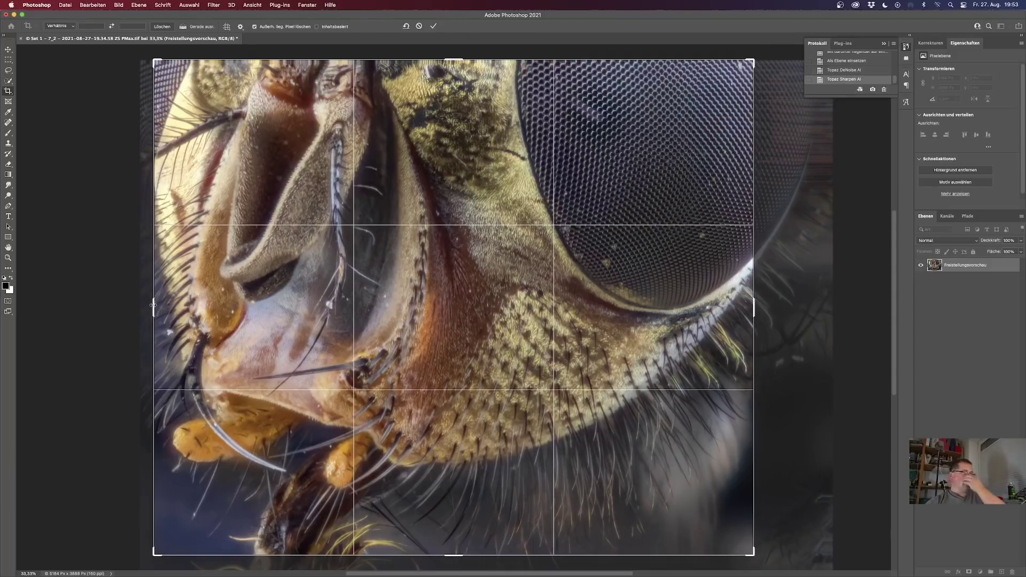
{"action": "key", "text": "Return"}
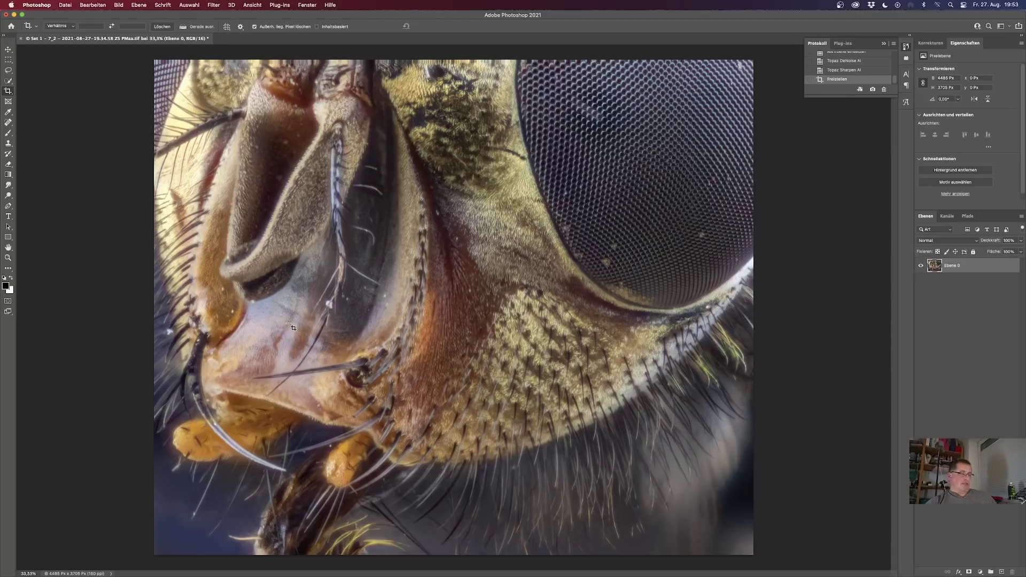
{"action": "key", "text": "super+plus"}
{"action": "key", "text": "super+plus"}
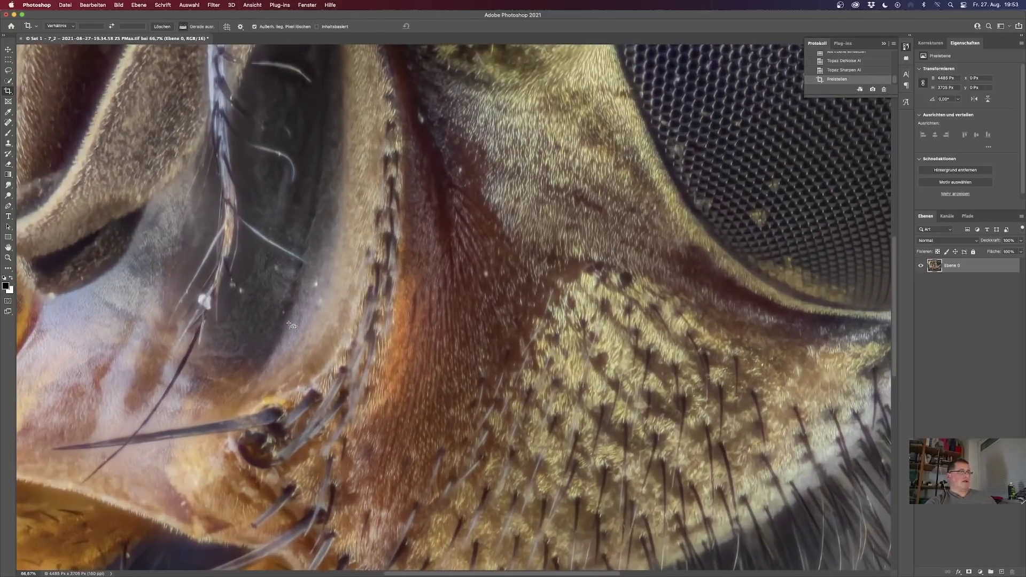
{"action": "key", "text": "super+minus"}
{"action": "key", "text": "super+minus"}
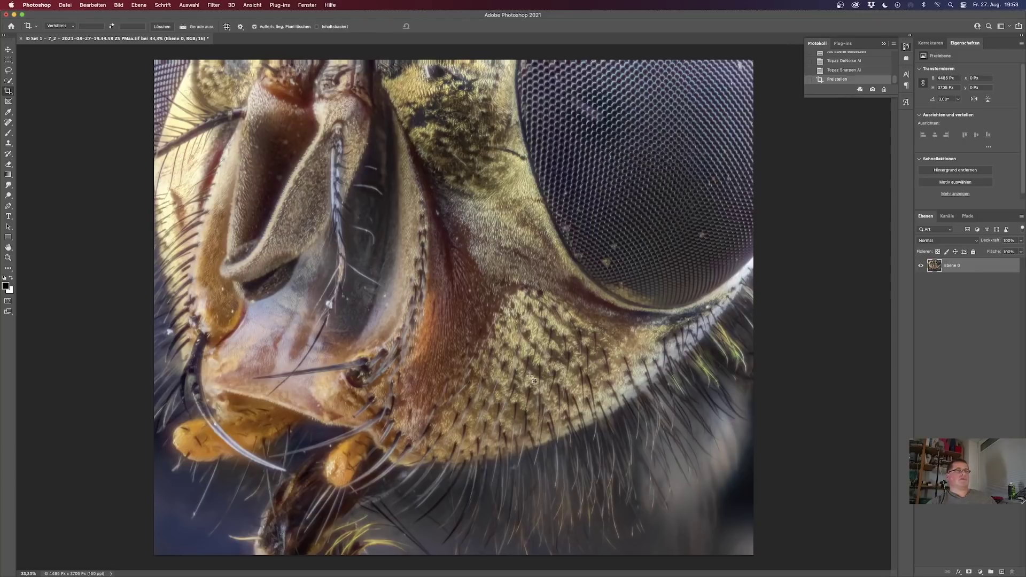
- Open the layer in the Camera Raw filter and raise Contrast to +31
{"action": "left_click", "coordinate": [980, 572]}
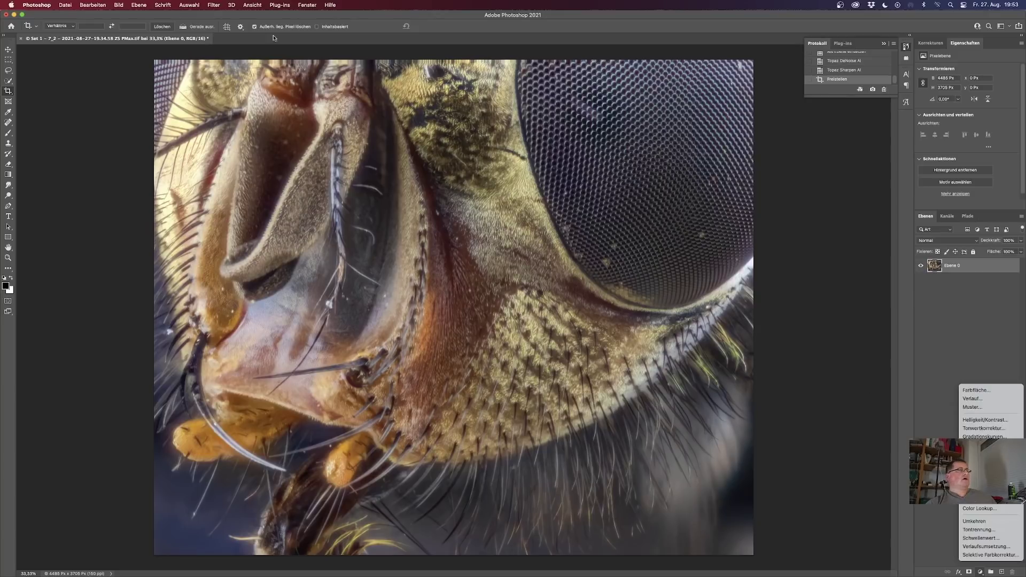
{"action": "left_click", "coordinate": [215, 8]}
{"action": "left_click", "coordinate": [214, 6]}
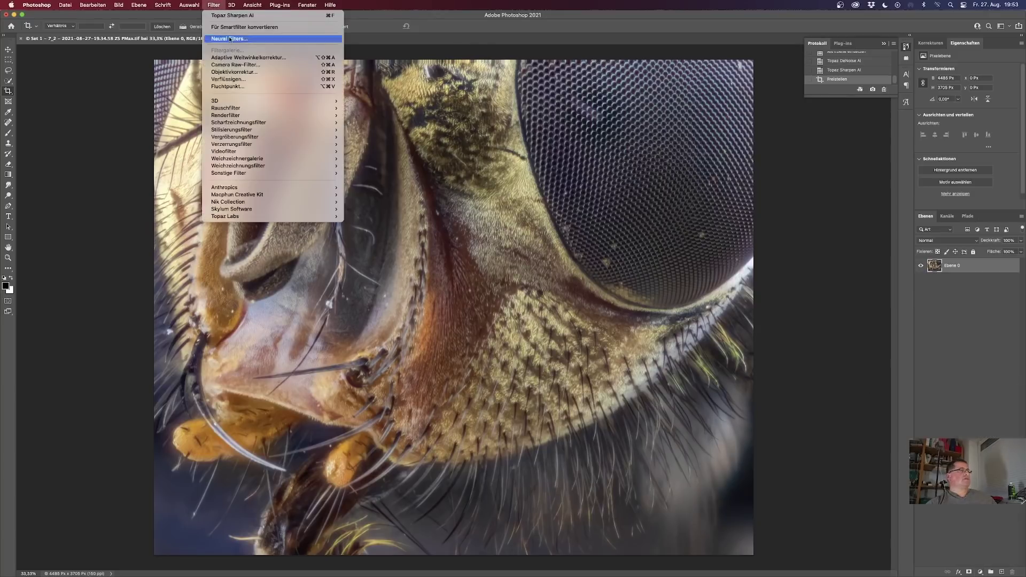
{"action": "left_click", "coordinate": [253, 64]}
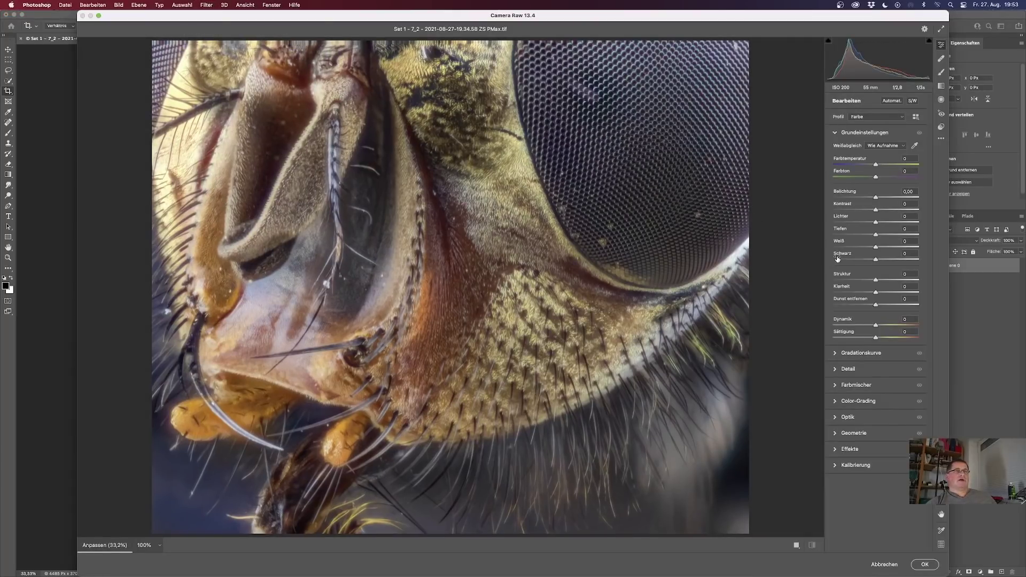
{"action": "left_click_drag", "start_coordinate": [877, 209], "coordinate": [890, 211]}
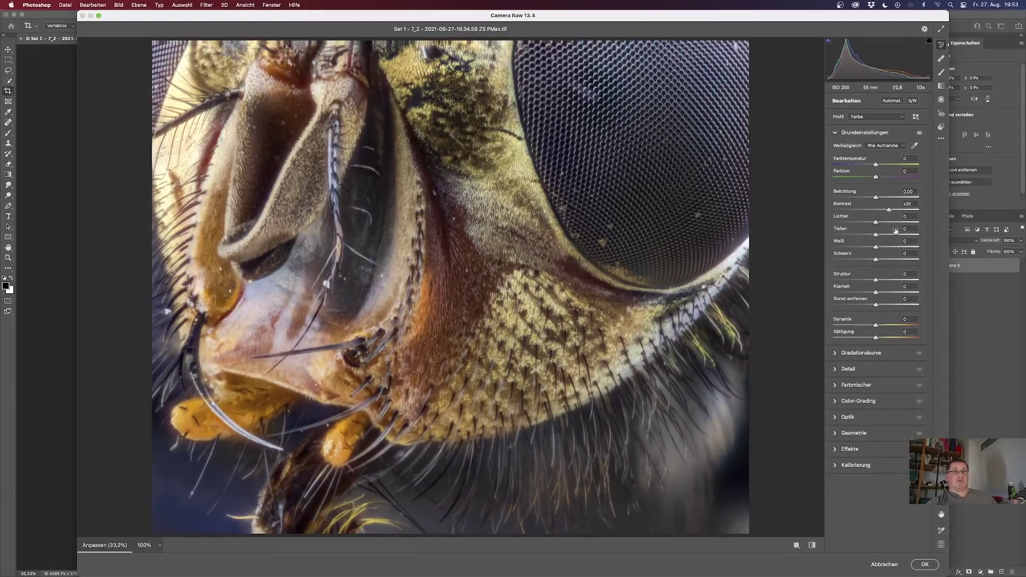
- Set Blacks to -17, Whites to +20 and Vibrance to +25, and apply the Camera Raw adjustments
{"action": "left_click_drag", "start_coordinate": [875, 261], "coordinate": [870, 261]}
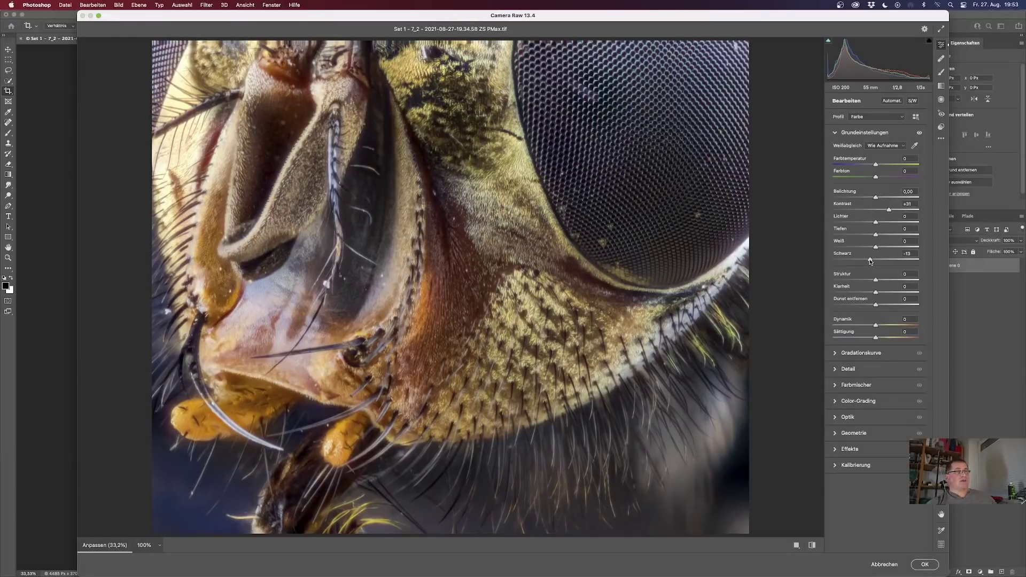
{"action": "mouse_move", "coordinate": [870, 261]}
{"action": "left_mouse_down"}
{"action": "mouse_move", "coordinate": [856, 262]}
{"action": "mouse_move", "coordinate": [883, 248]}
{"action": "left_mouse_up"}
{"action": "mouse_move", "coordinate": [875, 328]}
{"action": "left_mouse_down"}
{"action": "mouse_move", "coordinate": [898, 328]}
{"action": "mouse_move", "coordinate": [886, 327]}
{"action": "left_mouse_up"}
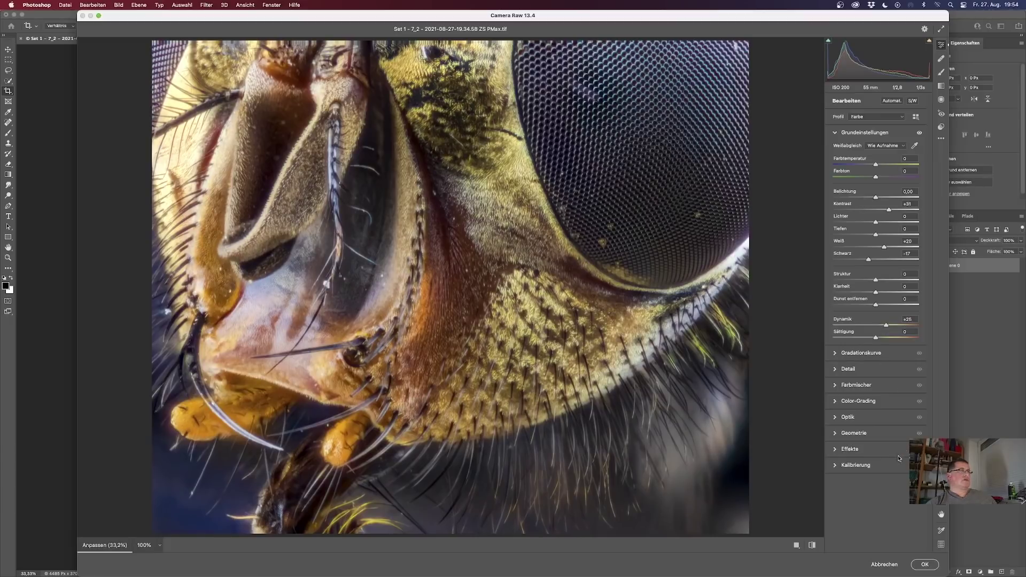
{"action": "left_click", "coordinate": [924, 564]}
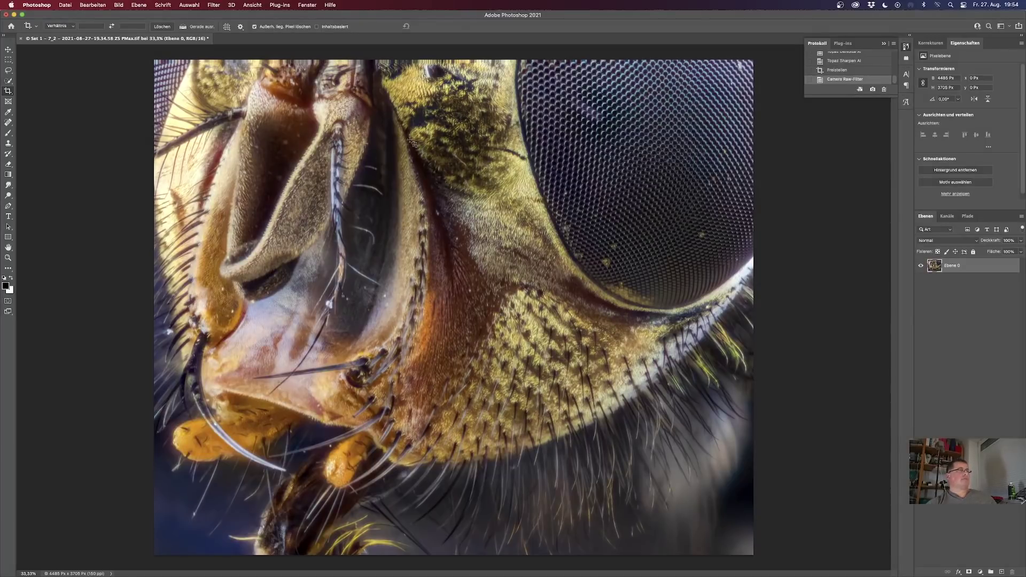
- Crop a narrow strip off the image's upper edge, leaving about 4485 × 3636 px
{"action": "left_click", "coordinate": [403, 80]}
{"action": "left_click_drag", "start_coordinate": [452, 58], "coordinate": [452, 63]}
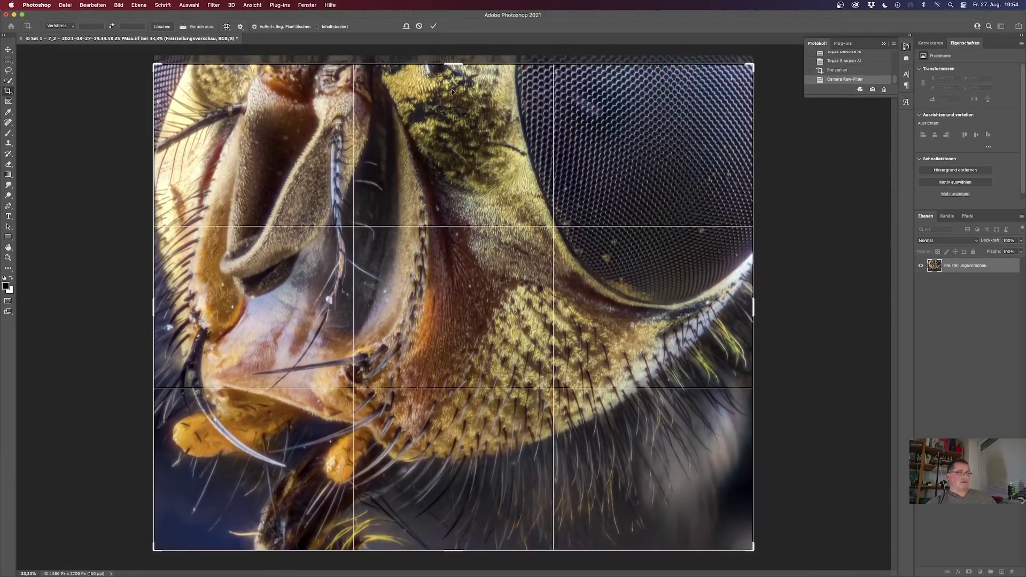
{"action": "key", "text": "Return"}
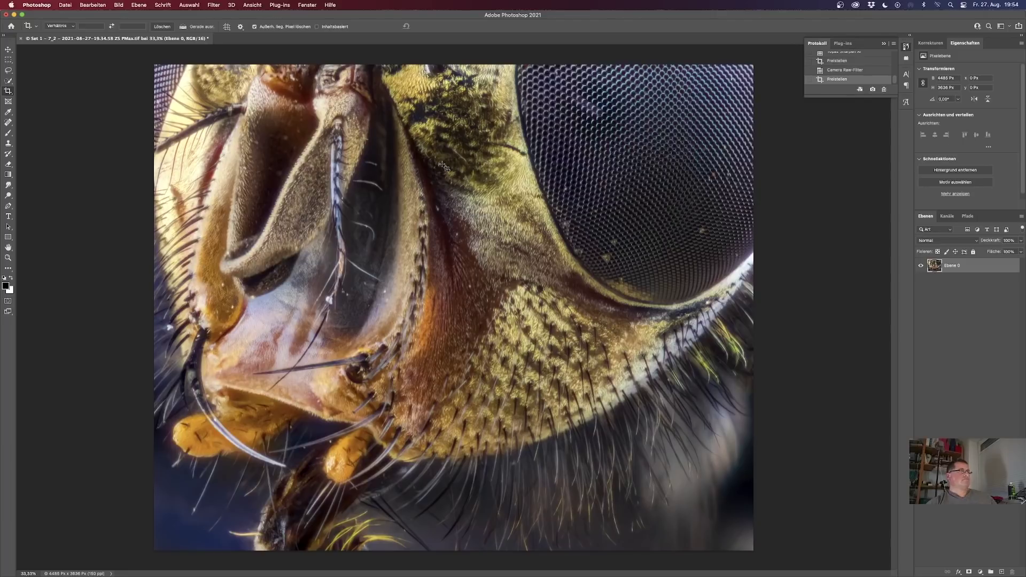
- Apply Unsharp Mask with Amount 83 % and Radius 4.0 px, judging the preview on the fly's facial hairs
{"action": "left_click", "coordinate": [214, 5]}
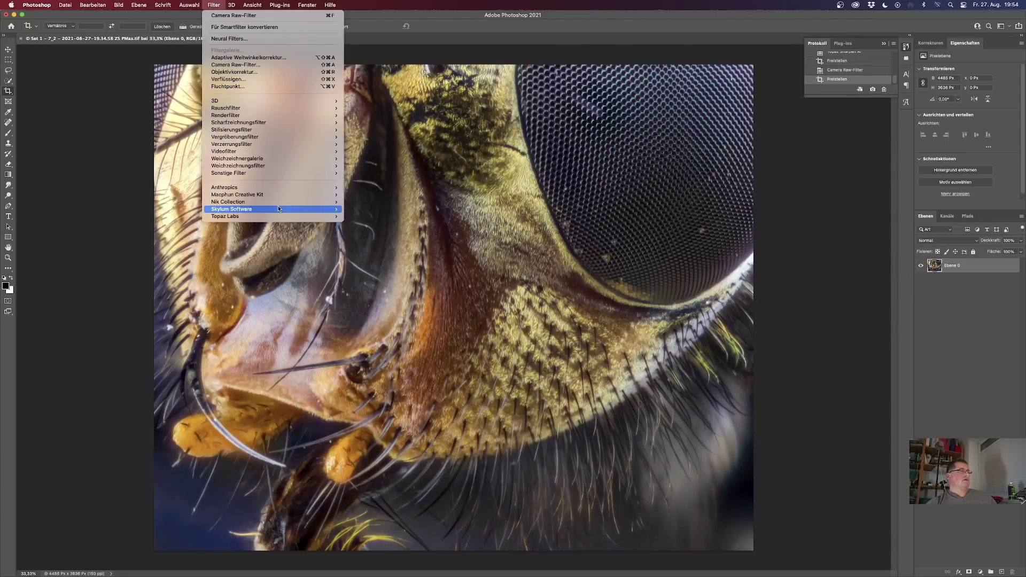
{"action": "mouse_move", "coordinate": [278, 210]}
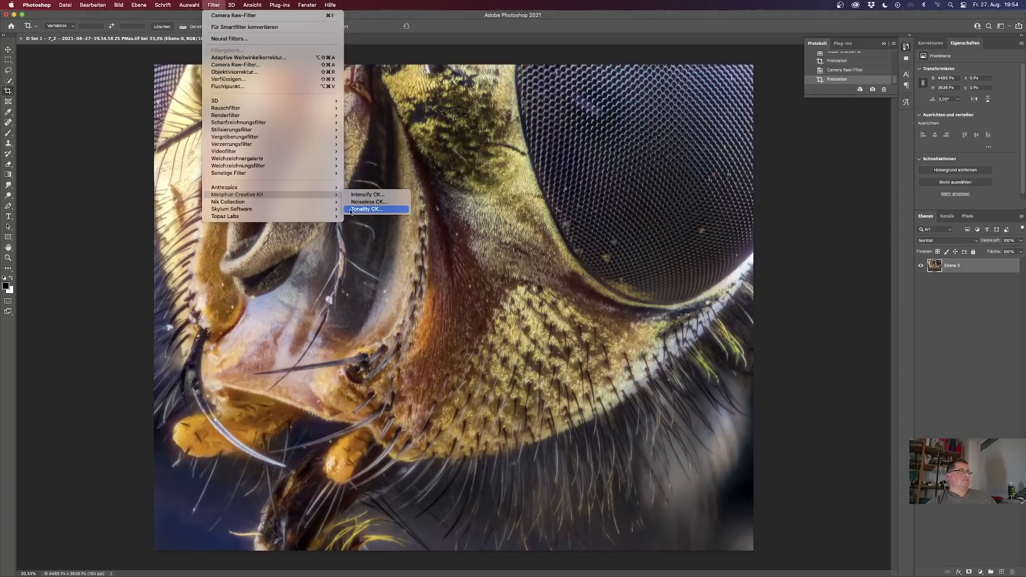
{"action": "mouse_move", "coordinate": [299, 123]}
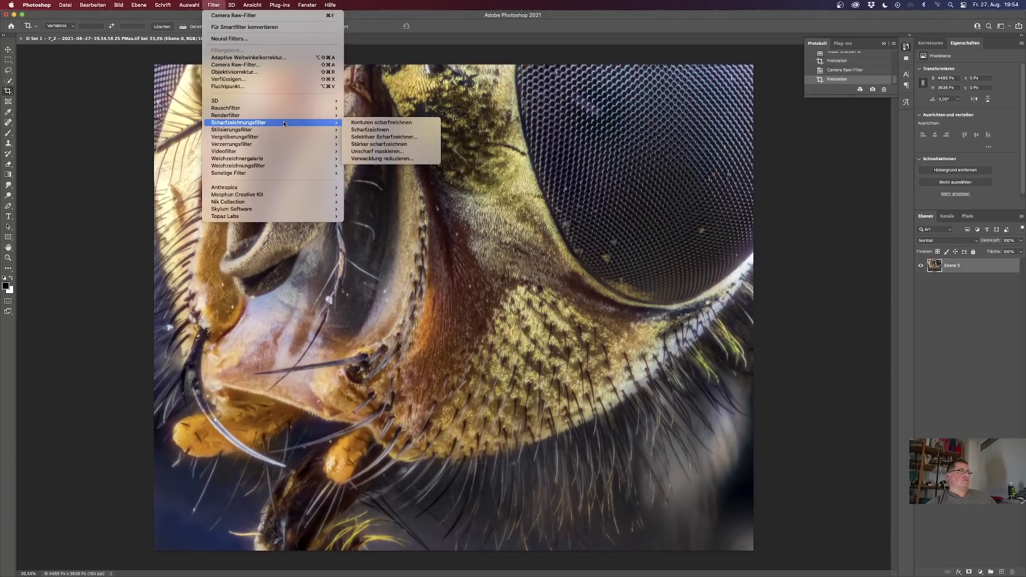
{"action": "left_click", "coordinate": [384, 151]}
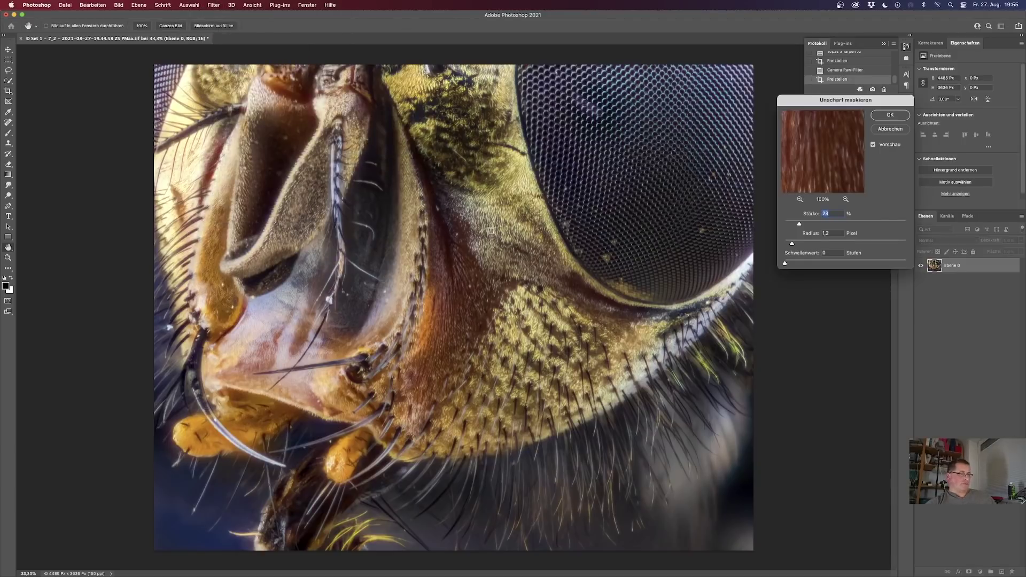
{"action": "key", "text": "super+plus"}
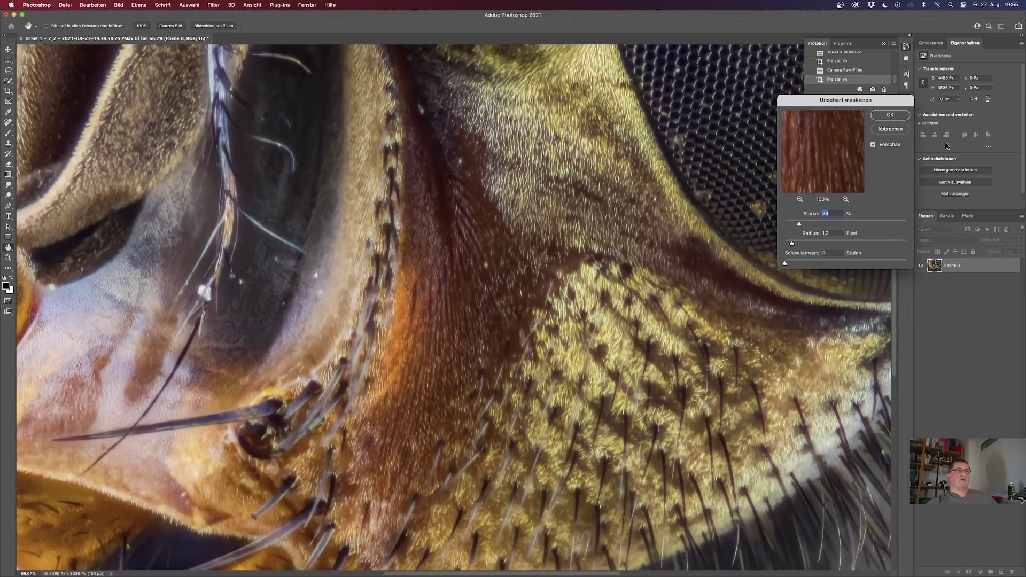
{"action": "left_click", "coordinate": [873, 145]}
{"action": "mouse_move", "coordinate": [793, 247]}
{"action": "left_mouse_down"}
{"action": "mouse_move", "coordinate": [879, 248]}
{"action": "mouse_move", "coordinate": [815, 247]}
{"action": "mouse_move", "coordinate": [825, 225]}
{"action": "mouse_move", "coordinate": [840, 228]}
{"action": "mouse_move", "coordinate": [811, 246]}
{"action": "left_mouse_up"}
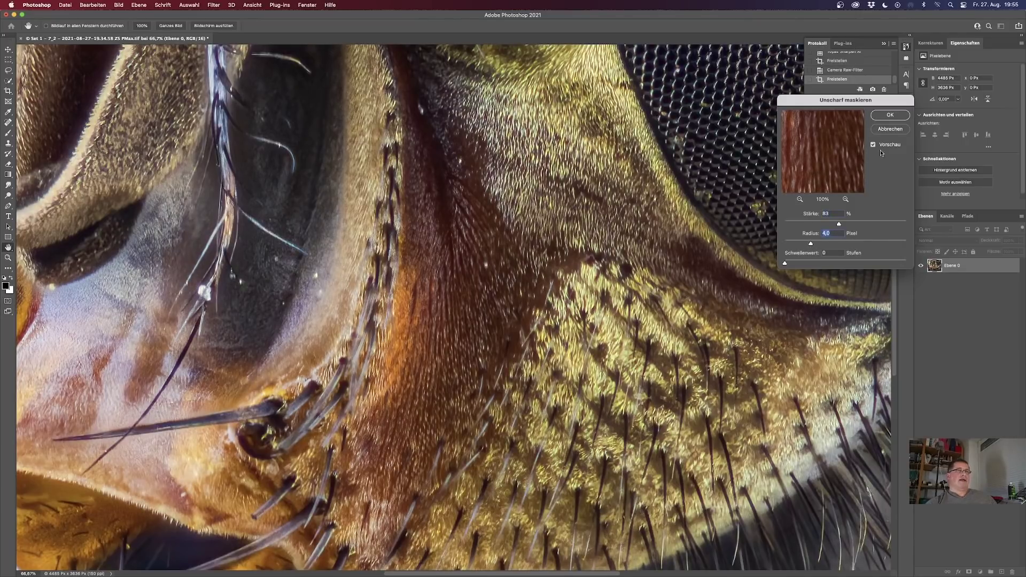
{"action": "left_click", "coordinate": [890, 115]}
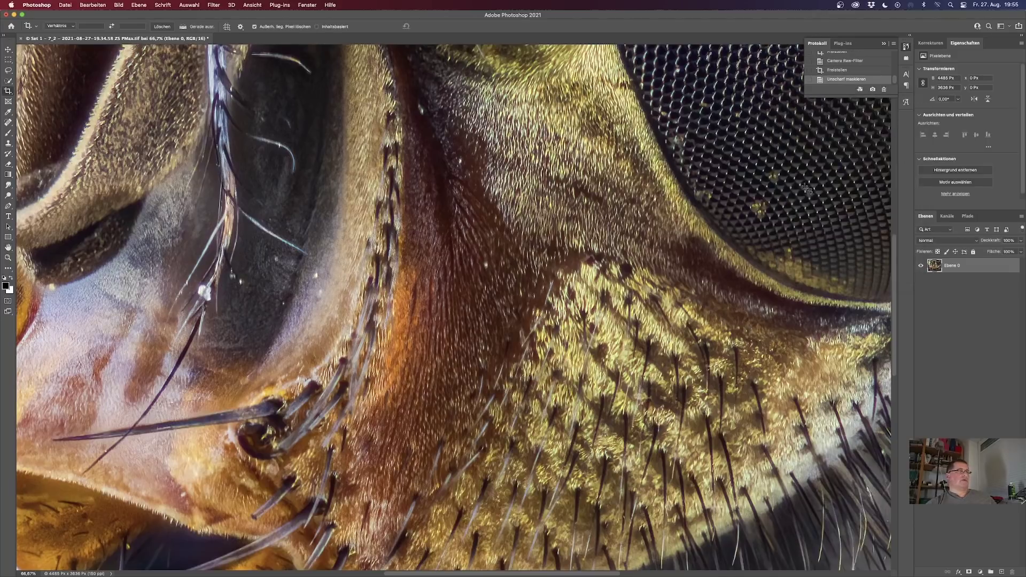
- Compare the whole image before and after the unsharp mask, and examine the facial hairs at 100 %
{"action": "key", "text": "super+0"}
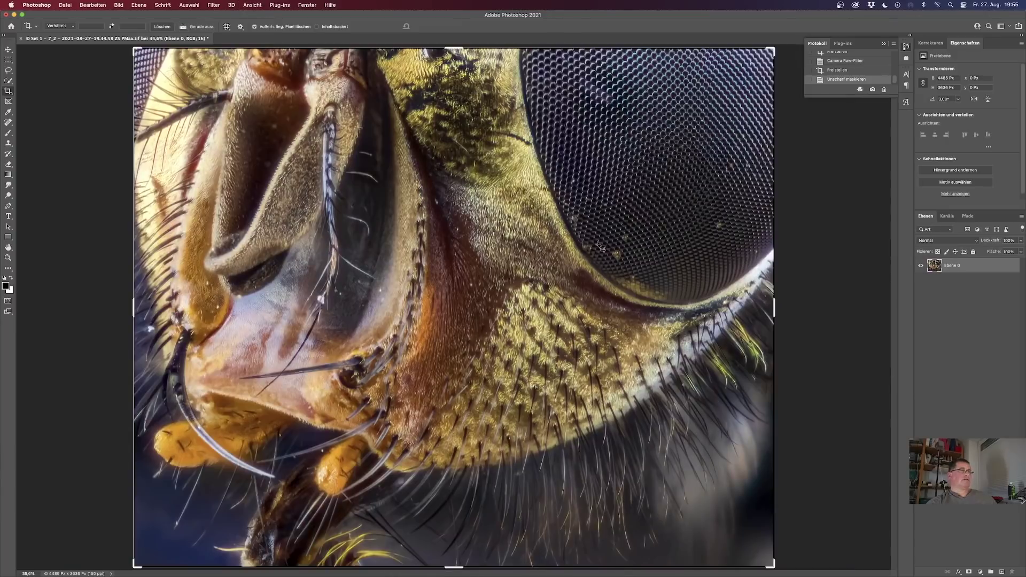
{"action": "left_click", "coordinate": [848, 71]}
{"action": "left_click", "coordinate": [853, 81]}
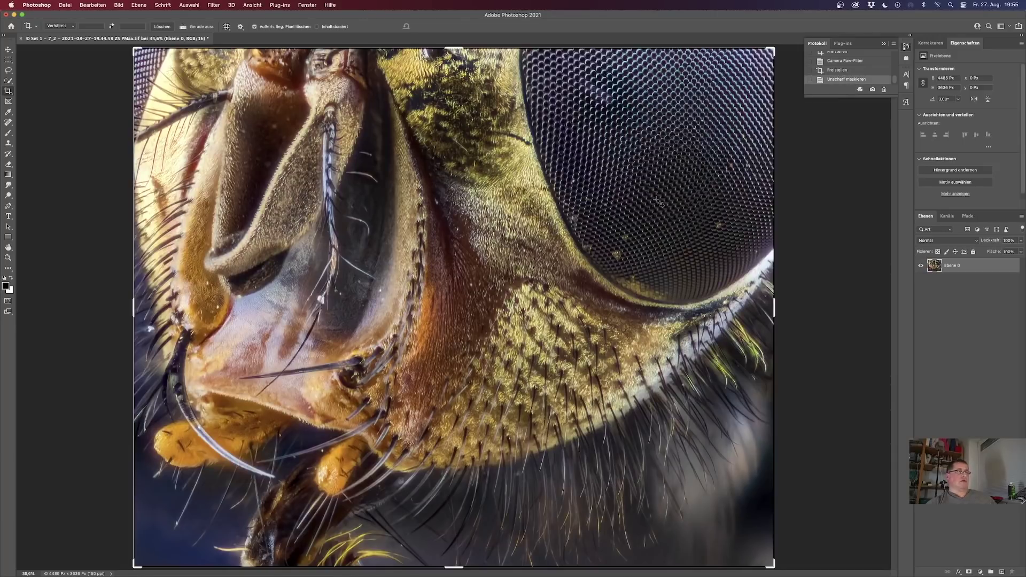
{"action": "key", "text": "super+plus"}
{"action": "key", "text": "super+plus"}
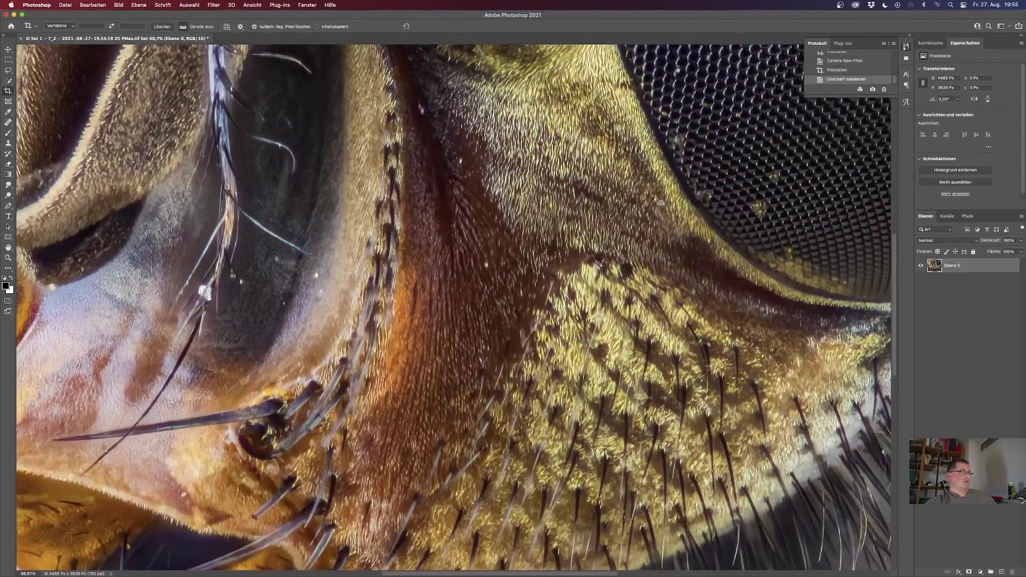
{"action": "key", "text": "super+plus"}
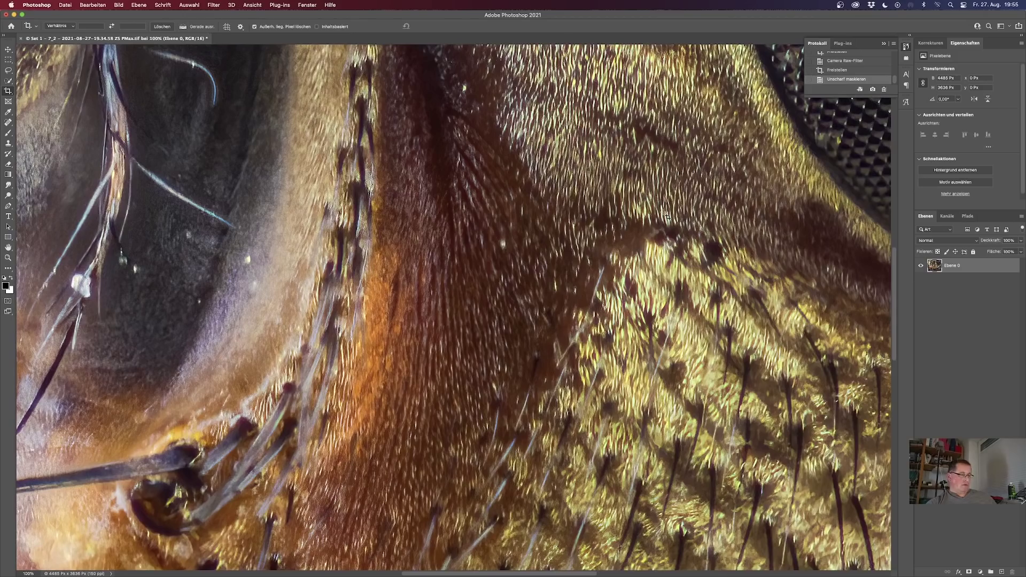
- Compare the compound eye's facets at 100 % with and without the unsharp mask, keep the sharpened state and return to the full image
{"action": "key", "text": "v"}
{"action": "left_click_drag", "start_coordinate": [724, 172], "coordinate": [569, 284]}
{"action": "scroll", "coordinate": [569, 284], "scroll_direction": "right", "scroll_amount": 5}
{"action": "scroll", "coordinate": [569, 284], "scroll_direction": "up", "scroll_amount": 3}
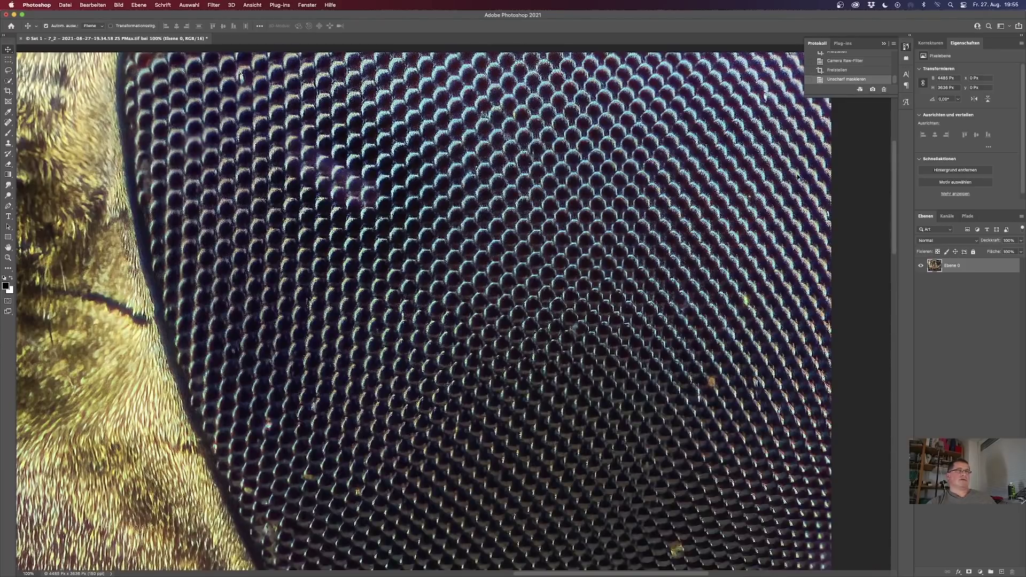
{"action": "left_click", "coordinate": [849, 72]}
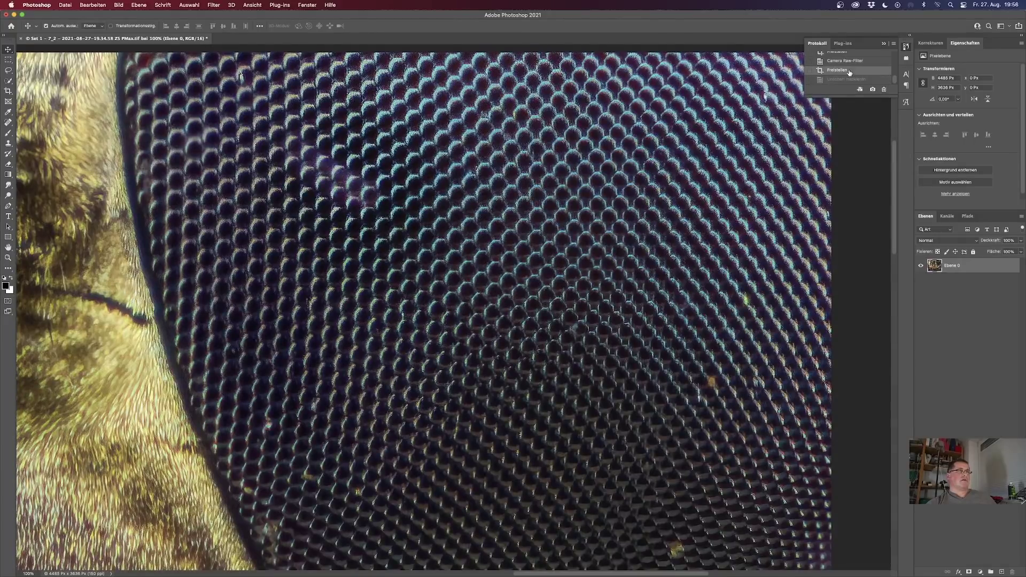
{"action": "mouse_move", "coordinate": [665, 213]}
{"action": "left_mouse_down"}
{"action": "mouse_move", "coordinate": [696, 139]}
{"action": "mouse_move", "coordinate": [671, 168]}
{"action": "mouse_move", "coordinate": [666, 232]}
{"action": "left_mouse_up"}
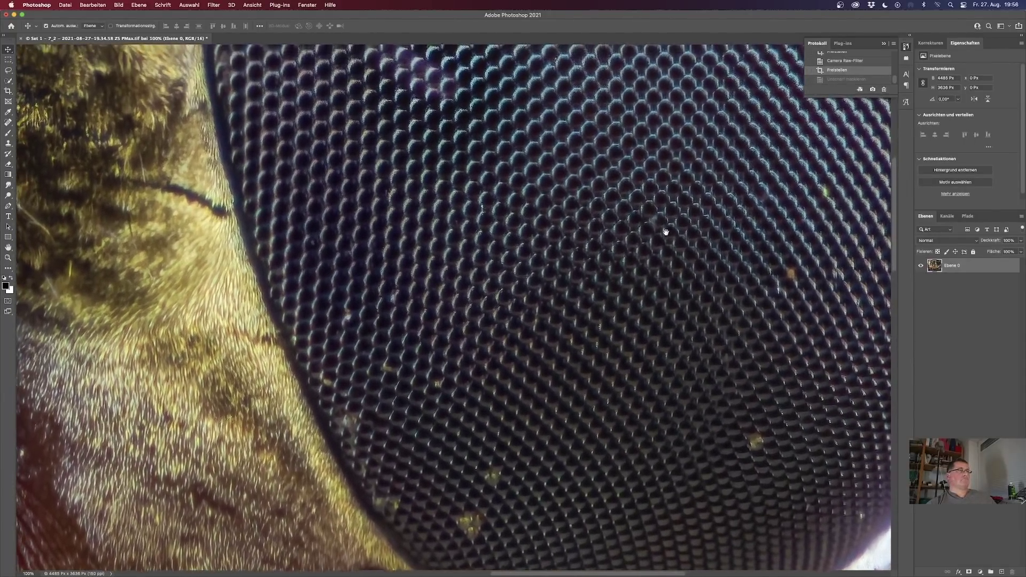
{"action": "left_click", "coordinate": [845, 79]}
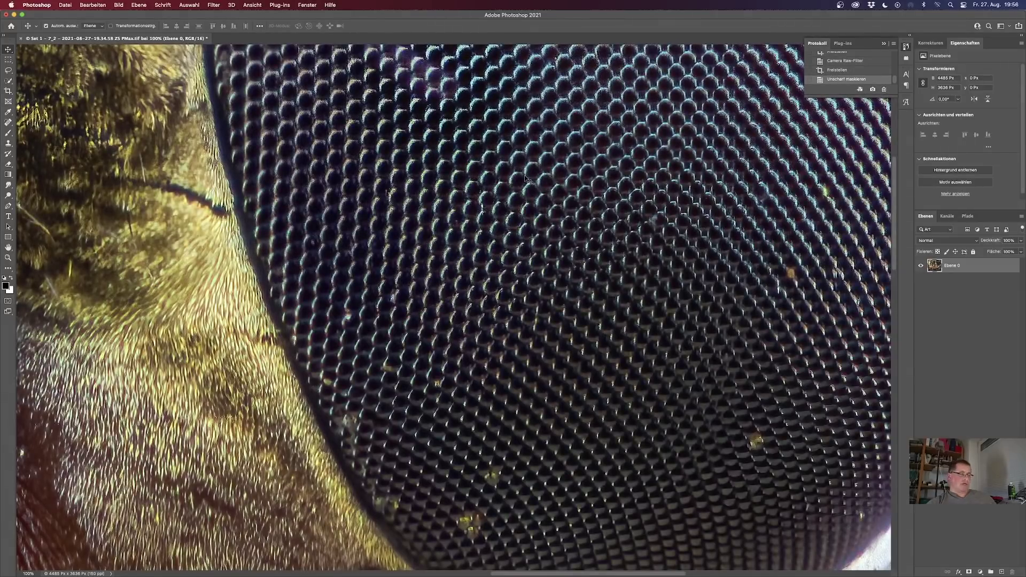
{"action": "key", "text": "super+0"}
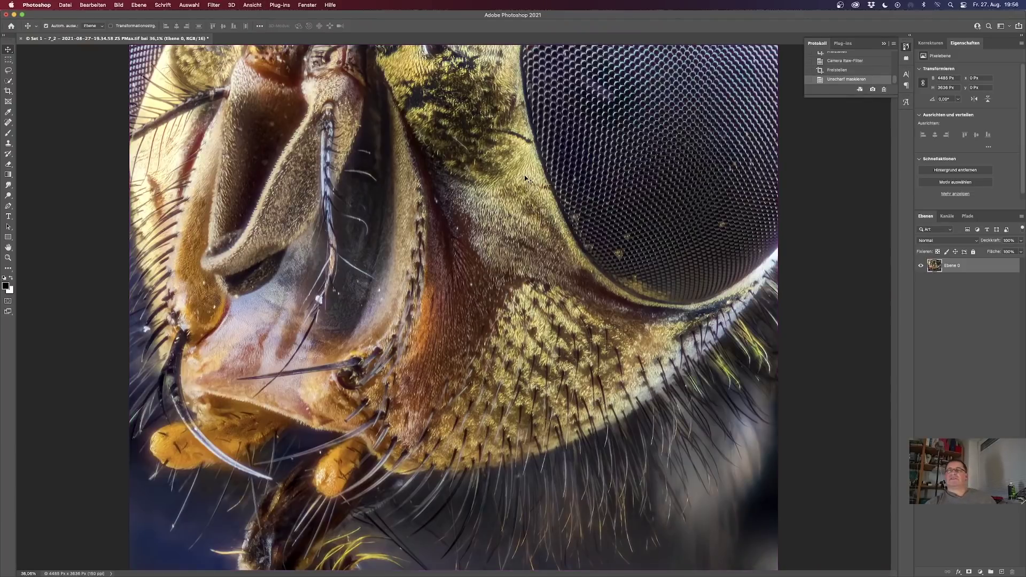